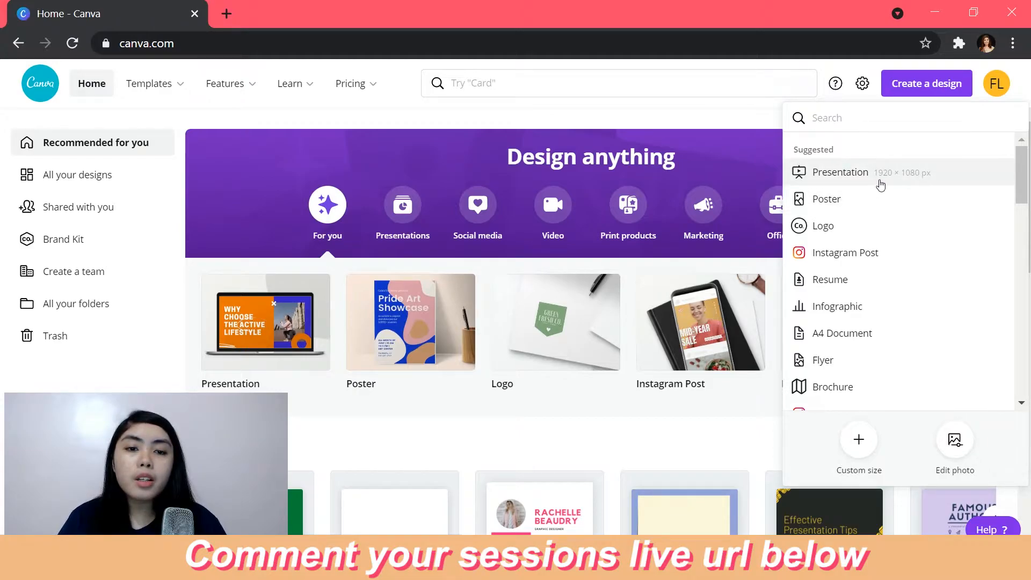
Create a 1920 × 1080 px presentation and apply the cover page of the Papercraft Voting Board Brainstorm Presentation template.
left_click(946, 178)
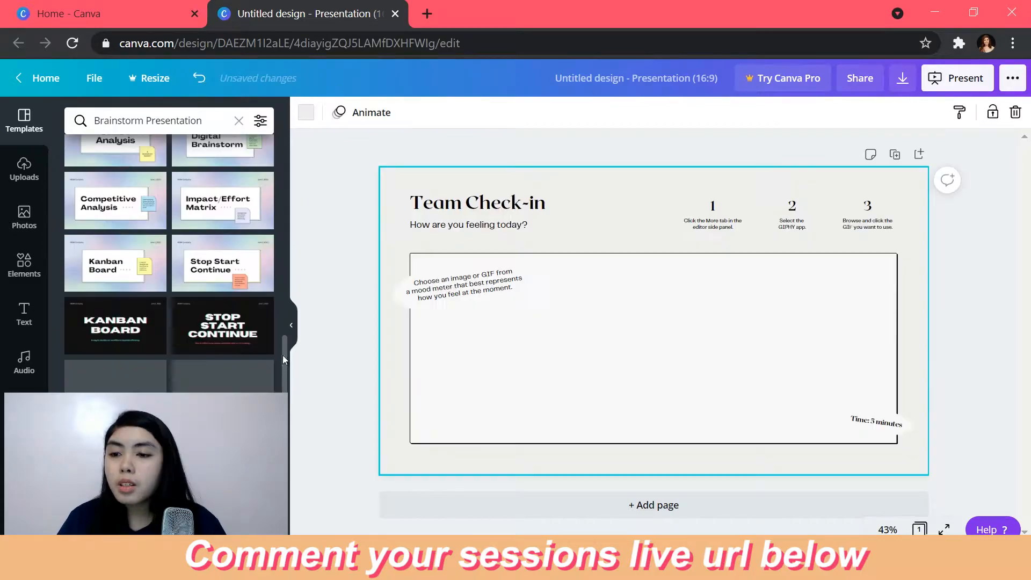
scroll(281, 376, "down", 4)
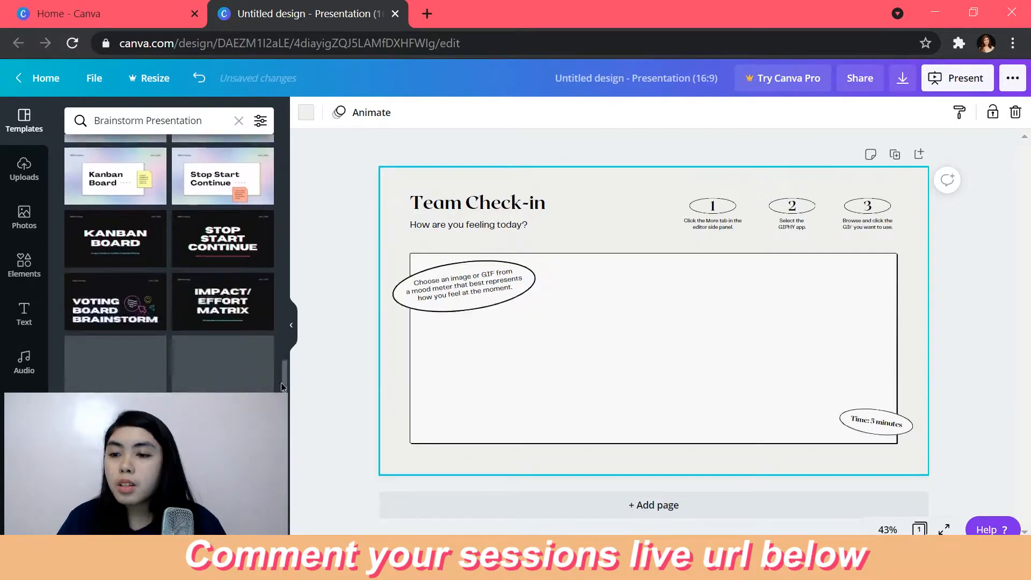
scroll(279, 380, "down", 3)
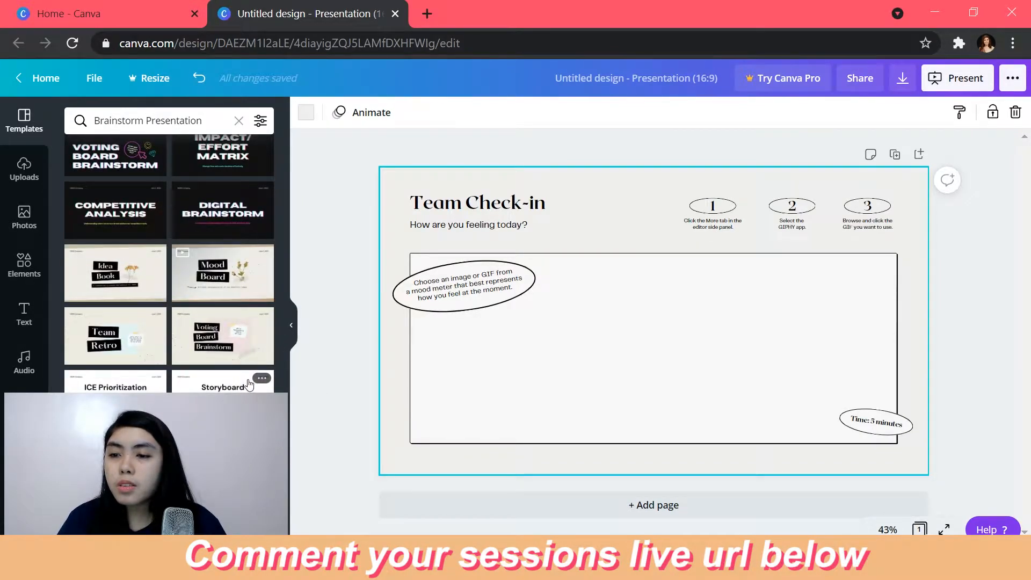
left_click(192, 342)
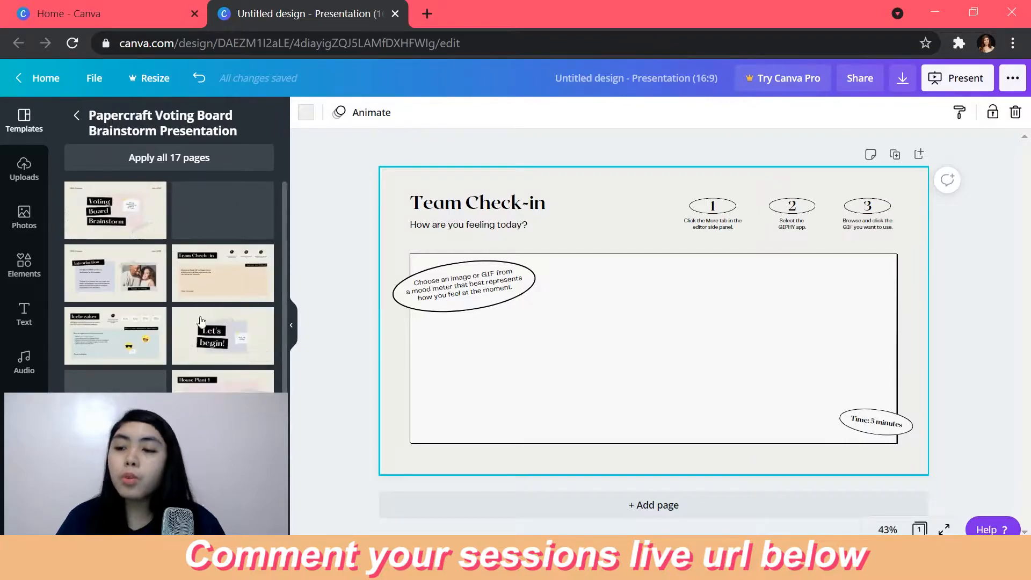
left_click(119, 205)
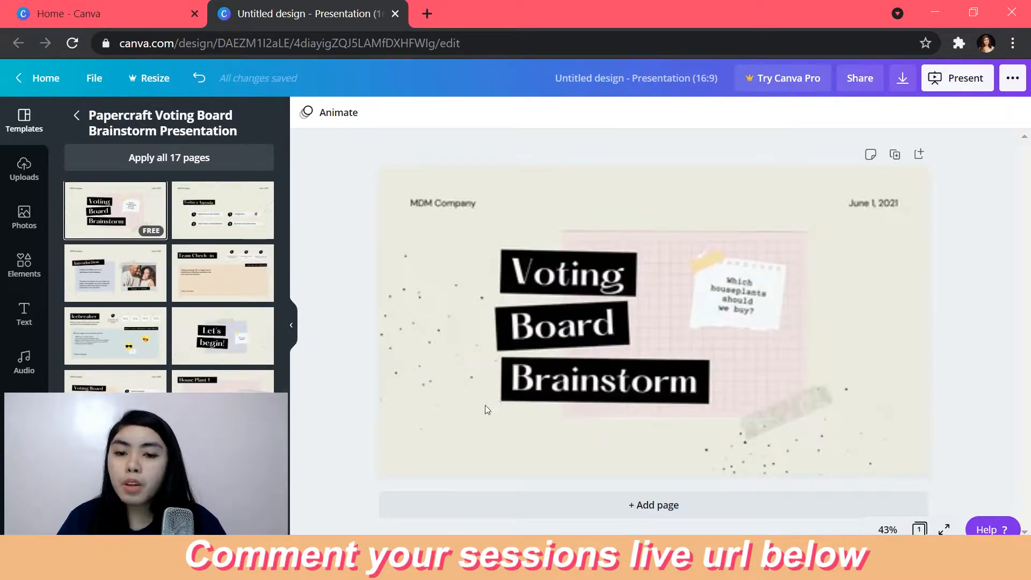
left_click(432, 347)
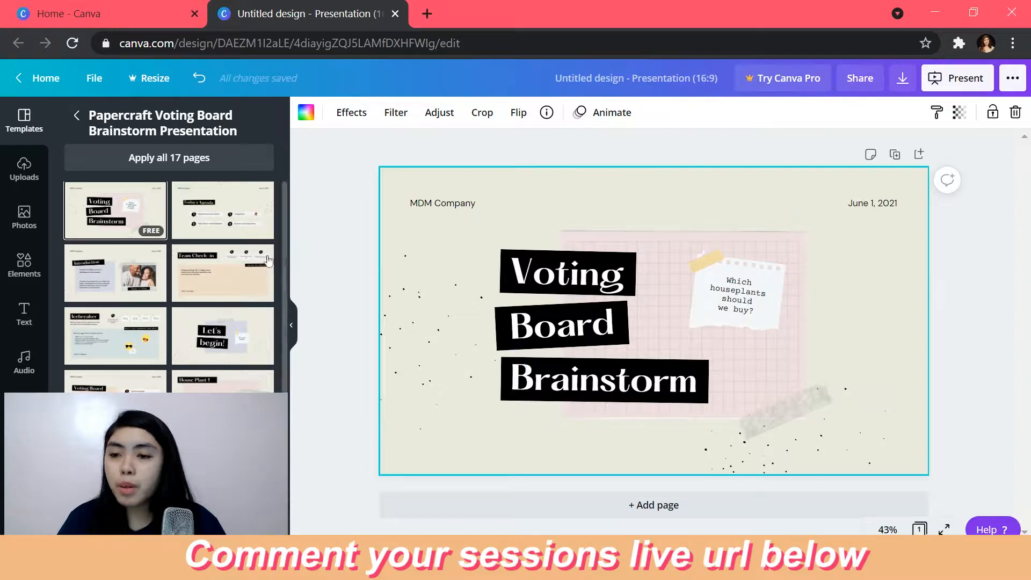
Replace the page's design with the template's Today's Agenda layout and collapse the template list.
left_click(209, 216)
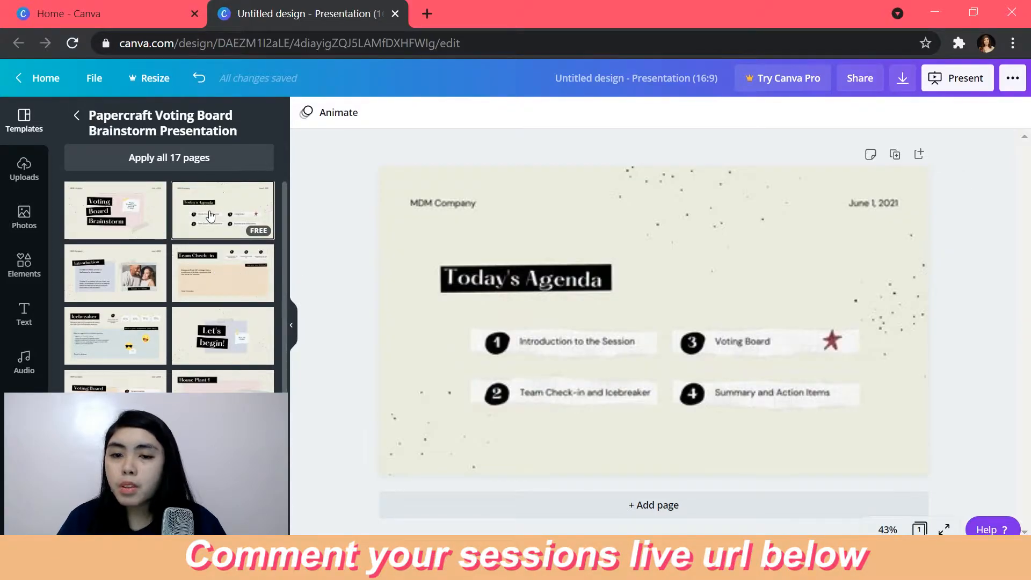
left_click(569, 238)
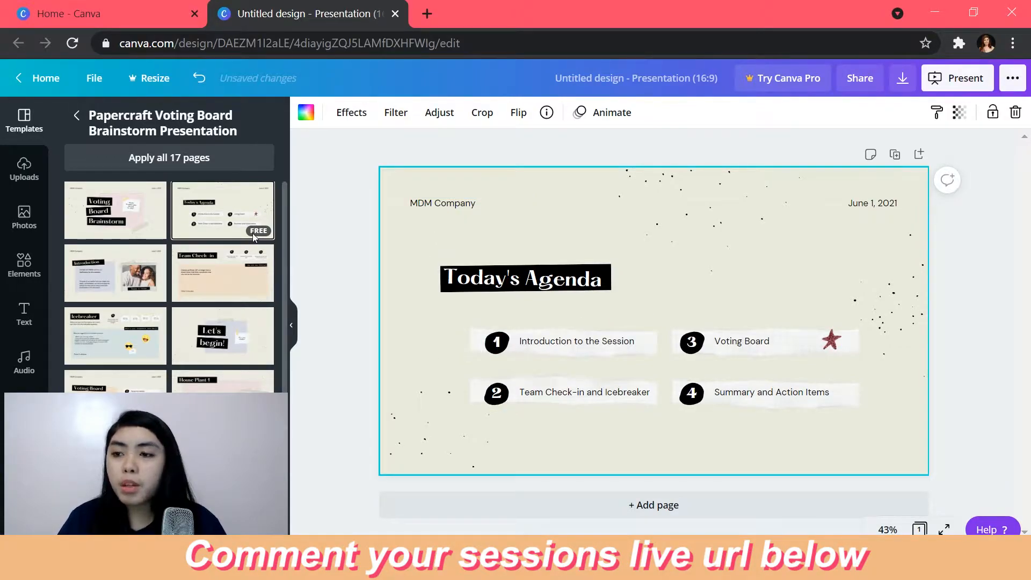
left_click(76, 117)
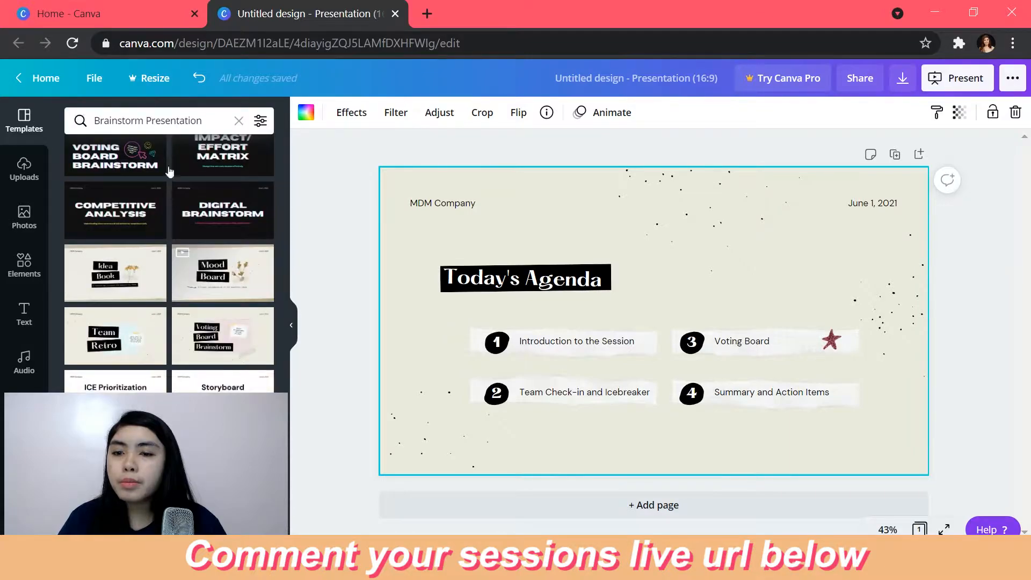
left_click(291, 325)
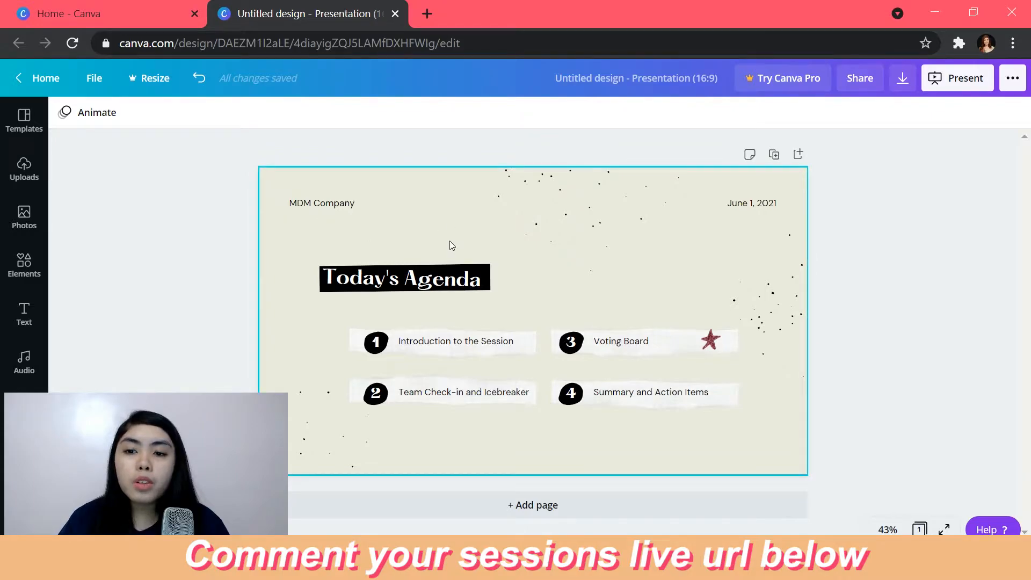
Change the agenda slide's background to solid green.
left_click(426, 217)
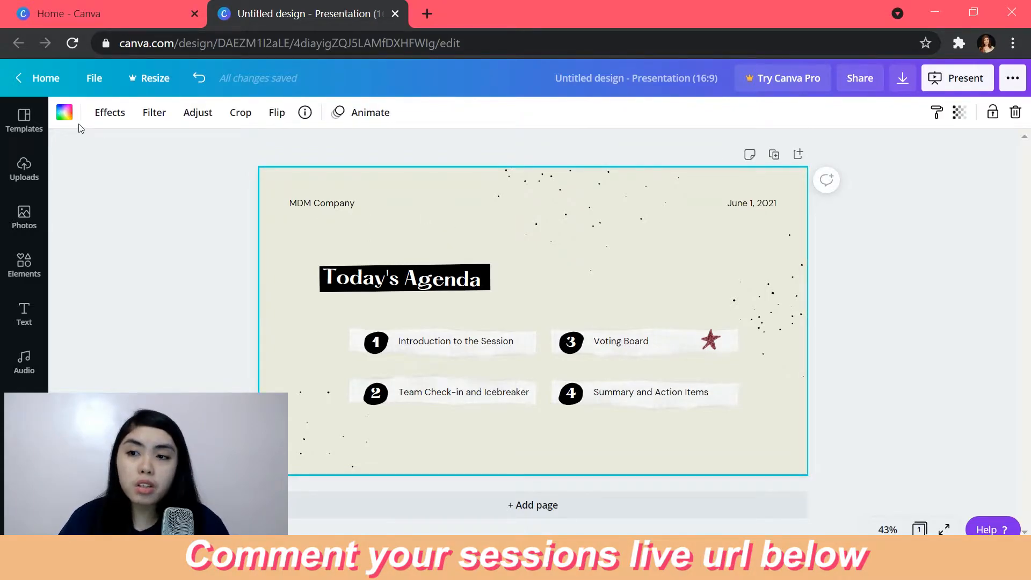
left_click(65, 114)
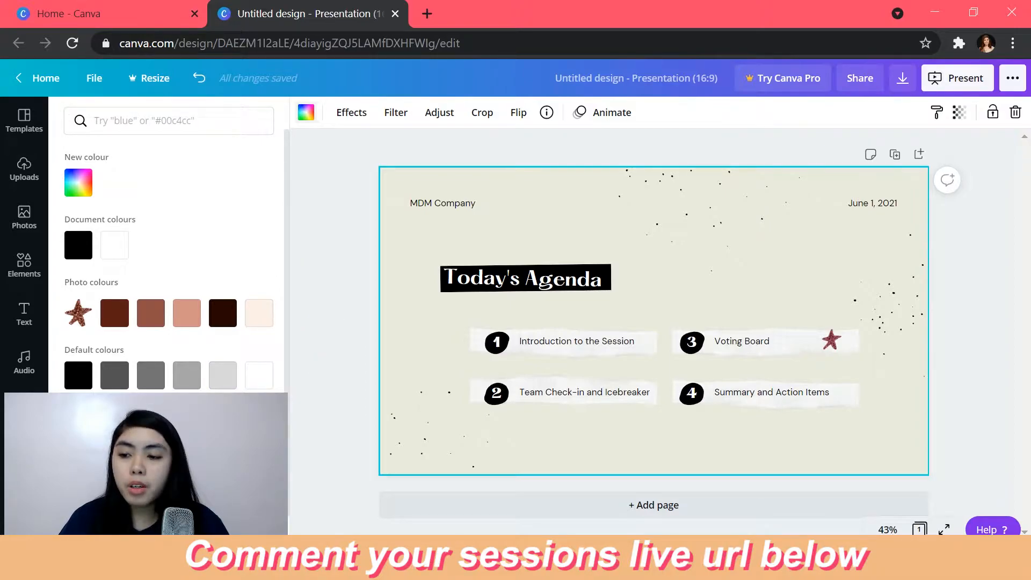
left_click(78, 484)
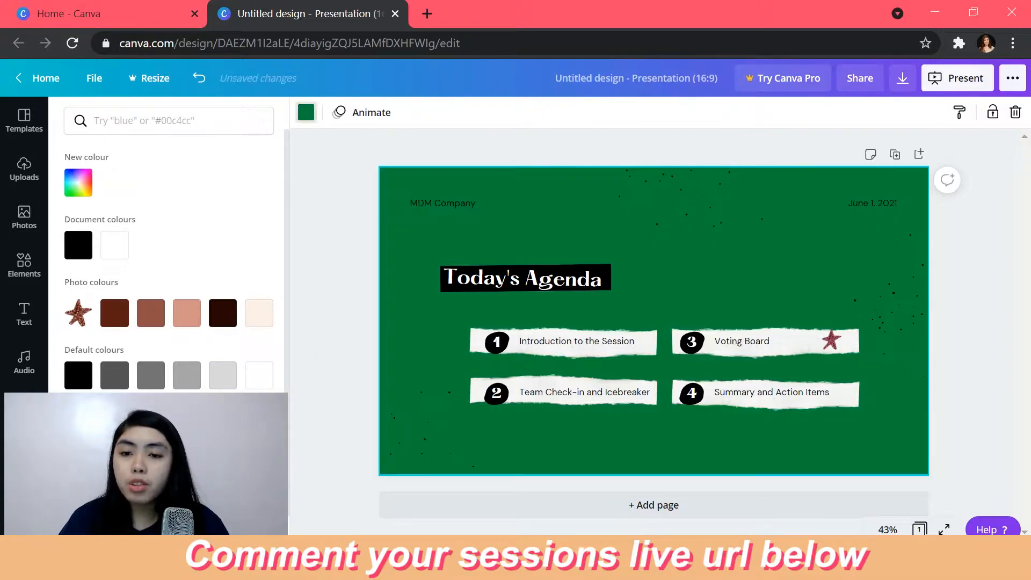
left_click(331, 189)
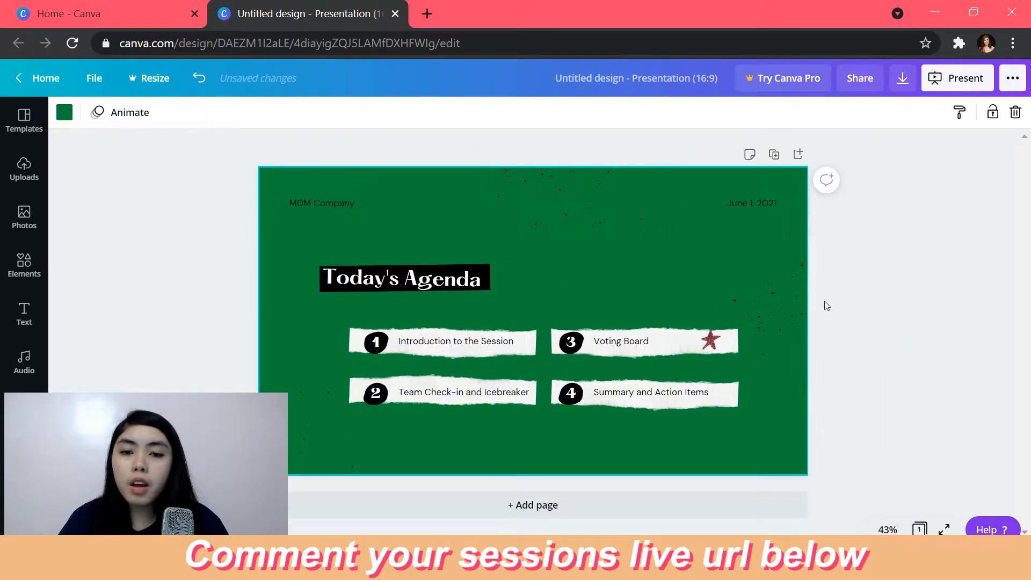
Delete the two upper black speckle graphics, the date and the company name from the slide.
left_click(798, 313)
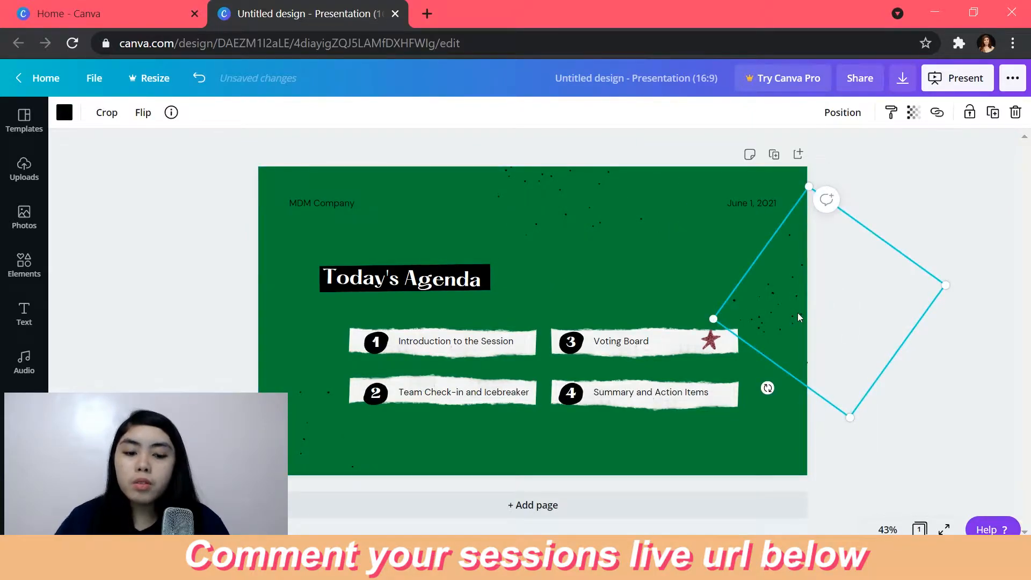
key("Delete")
left_click(761, 203)
key("Delete")
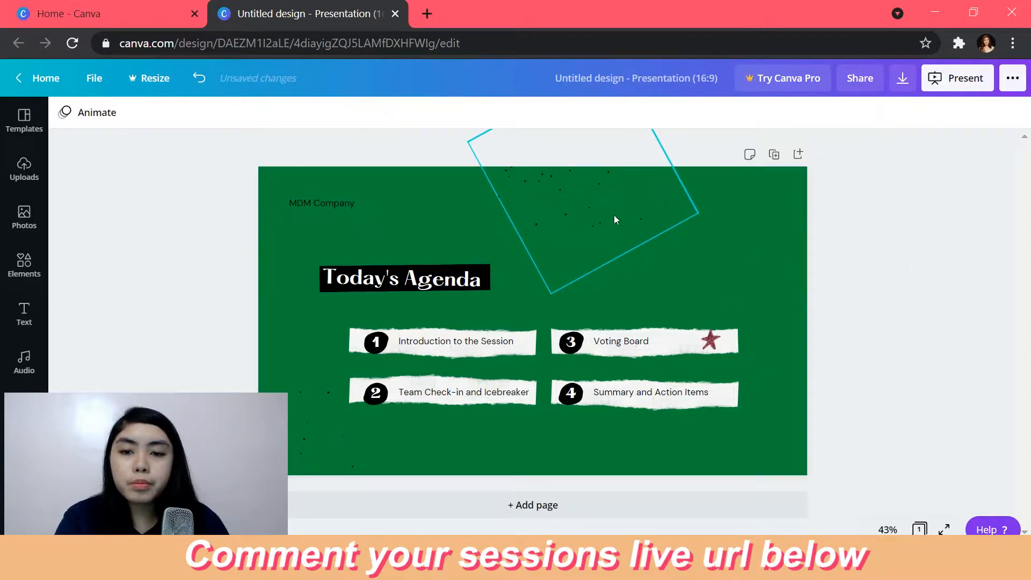
left_click(600, 218)
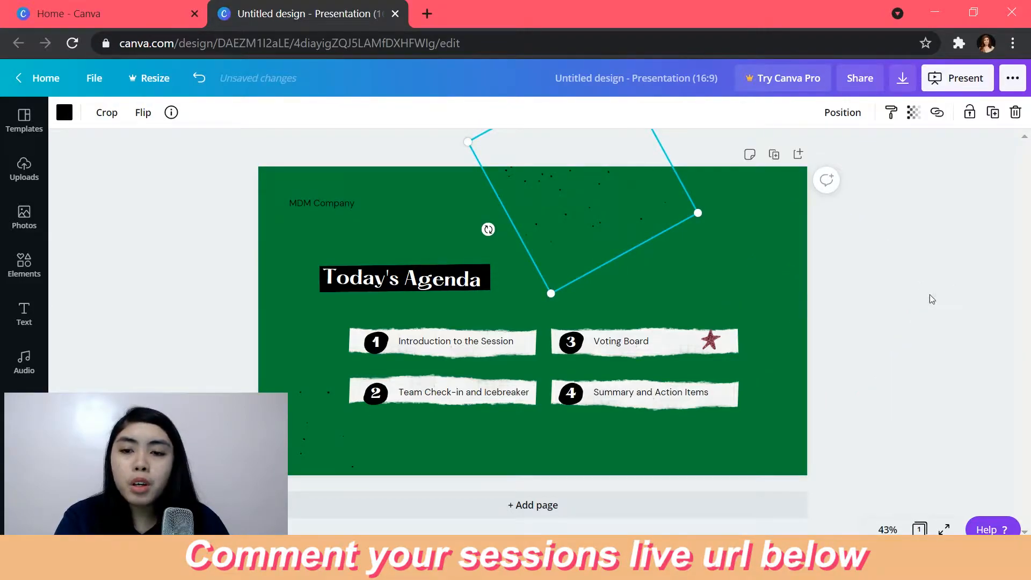
key("Delete")
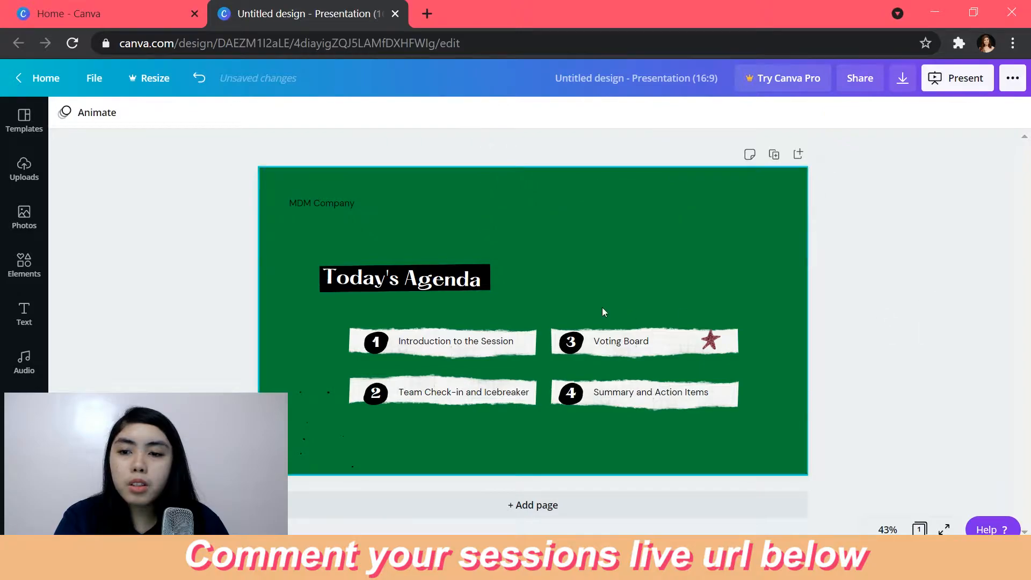
left_click(332, 207)
key("Delete")
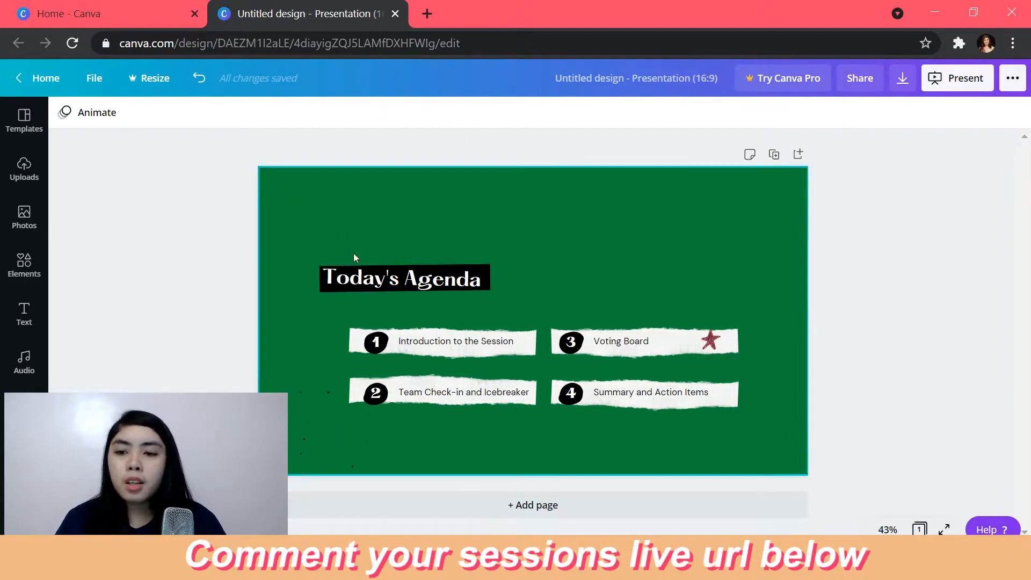
Replace the Today's Agenda heading with the presenter's full name and centre the text.
double_click(419, 284)
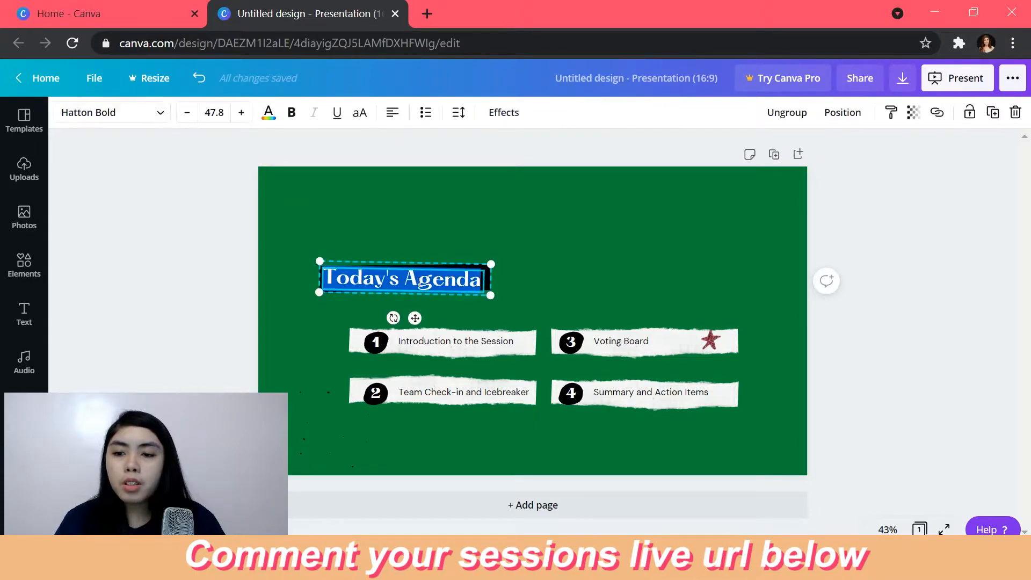
left_click(445, 282)
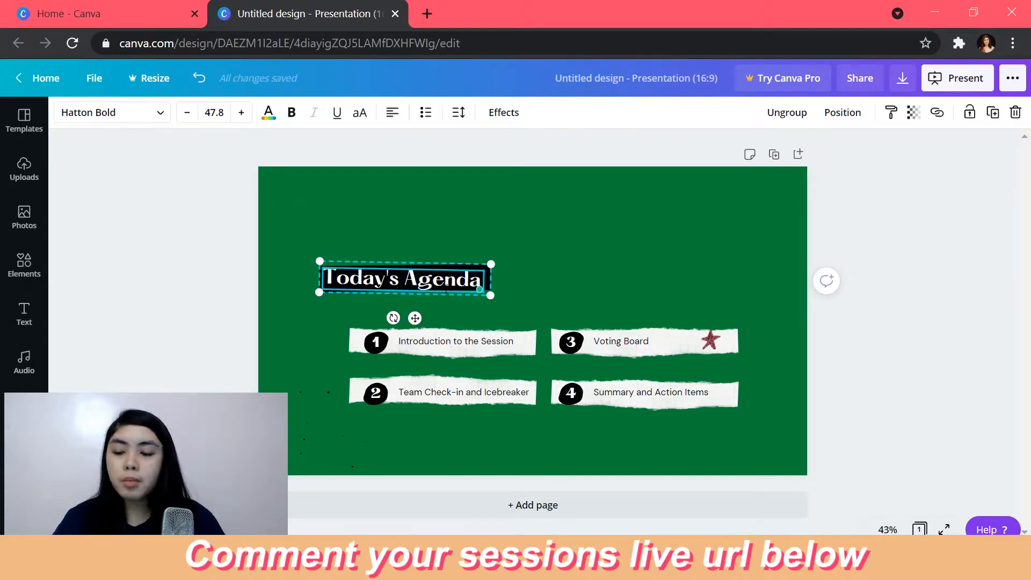
key("ctrl+a")
key("BackSpace")
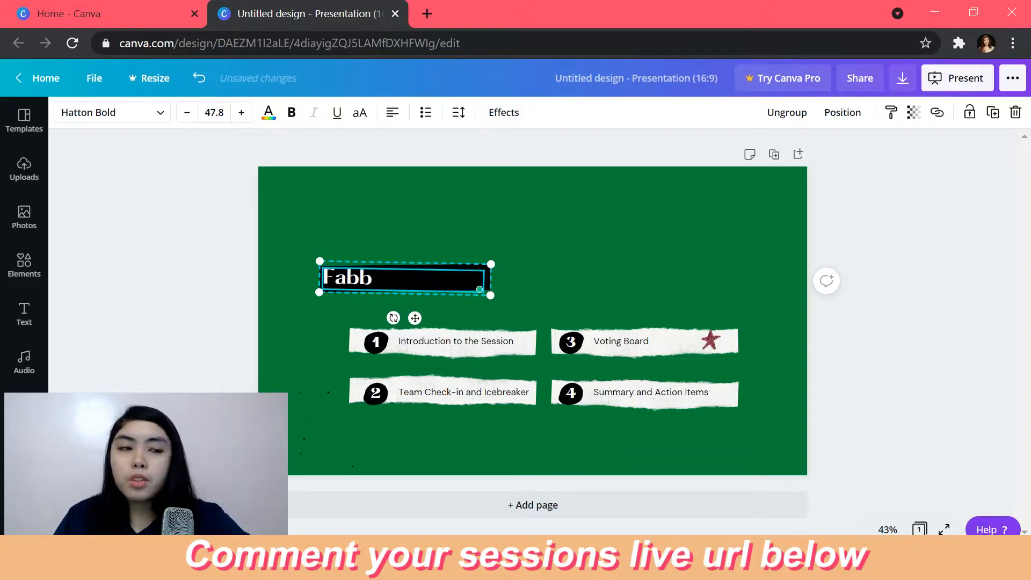
type("Fabb Lagas")
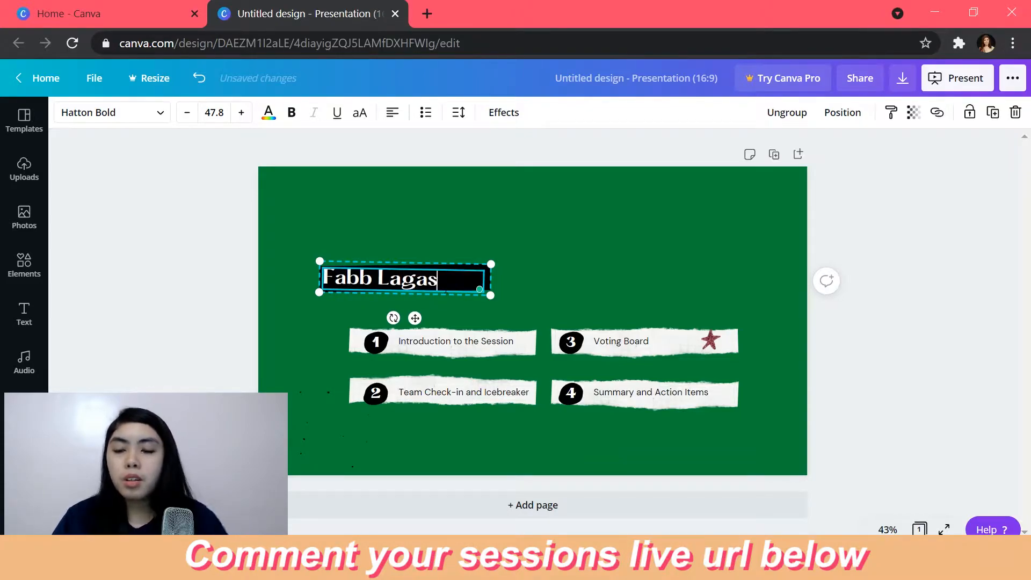
left_click(393, 112)
left_click(241, 283)
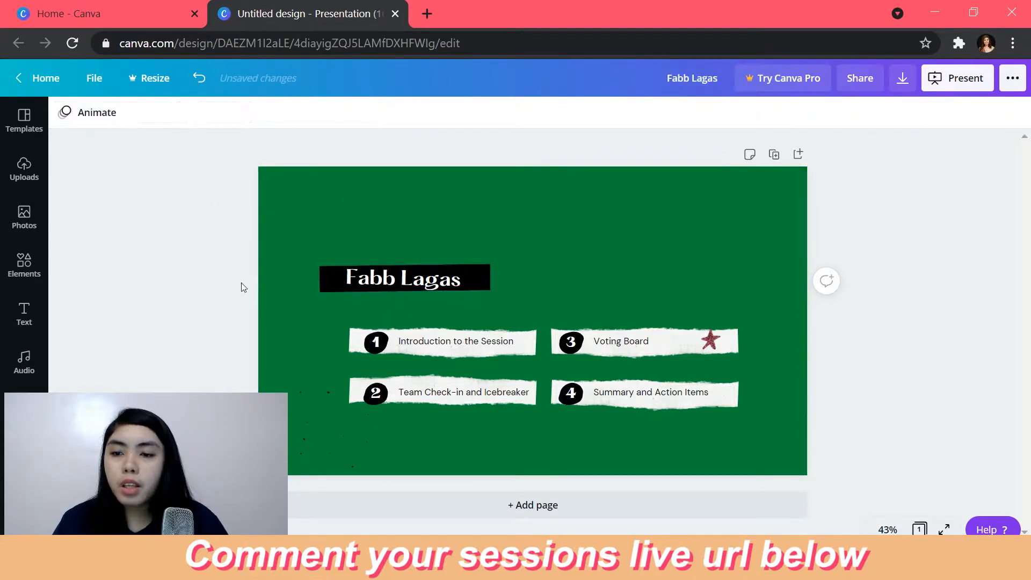
Move the name heading to the slide's lower-left corner and delete the number 1 from the first agenda item.
left_click_drag(484, 279, 441, 398)
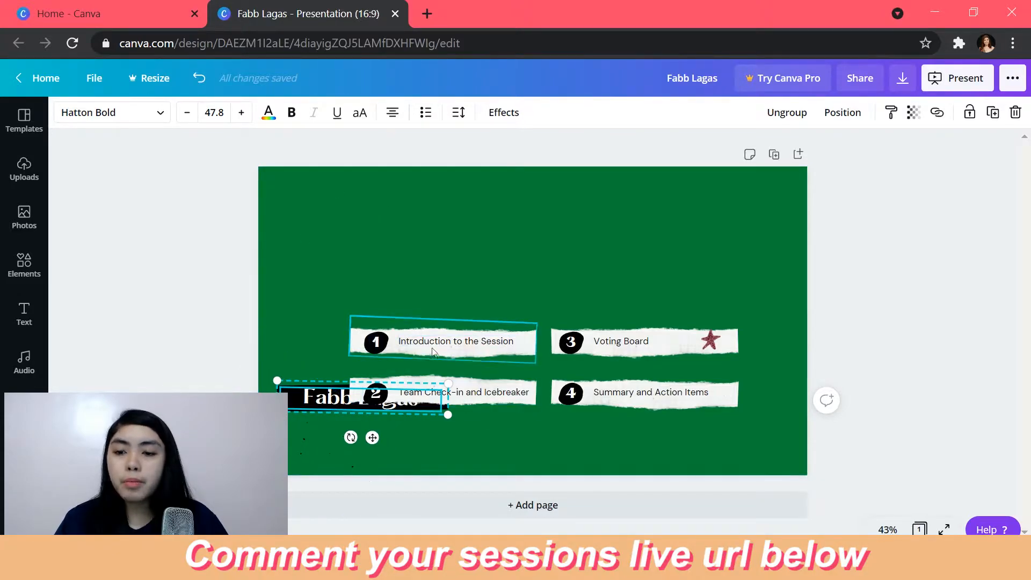
left_click(376, 346)
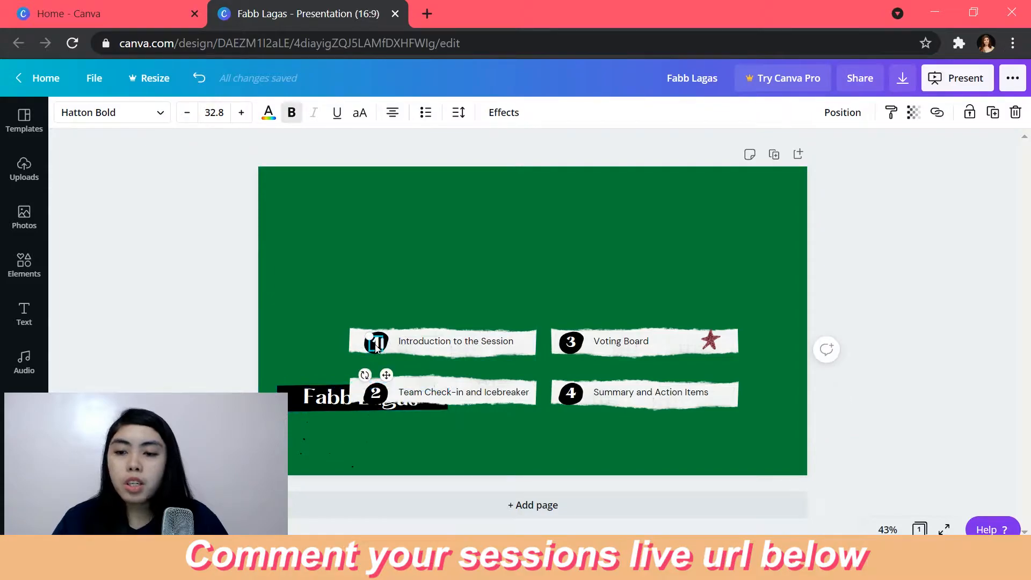
key("Delete")
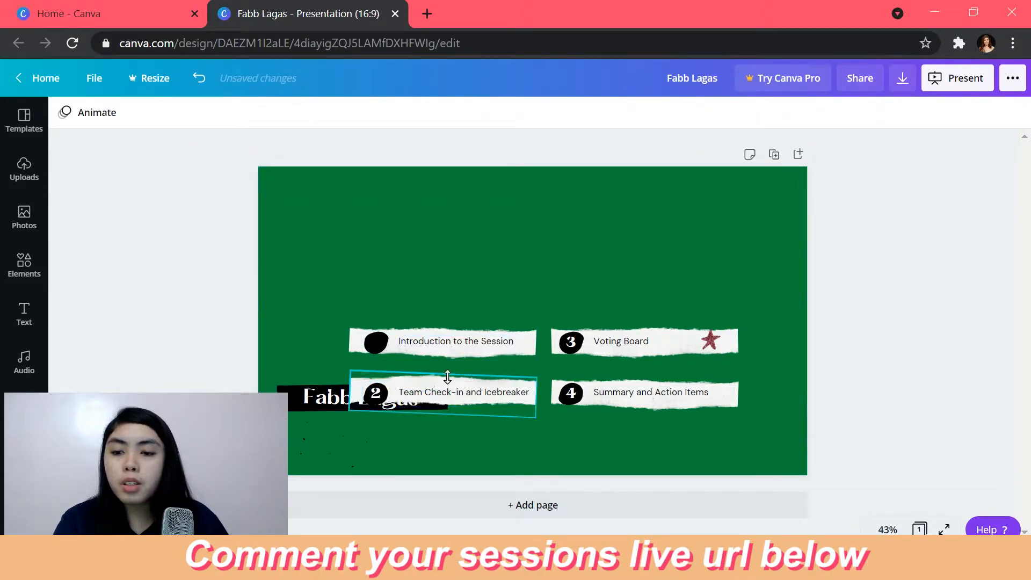
Move agenda item 2 and its paper strip to the slide's upper right, and place item 1's strip beneath the name heading.
left_click_drag(448, 379, 698, 256)
left_click_drag(452, 401, 690, 227)
left_click_drag(473, 342, 529, 227)
left_click_drag(377, 348, 372, 273)
left_click_drag(450, 349, 390, 430)
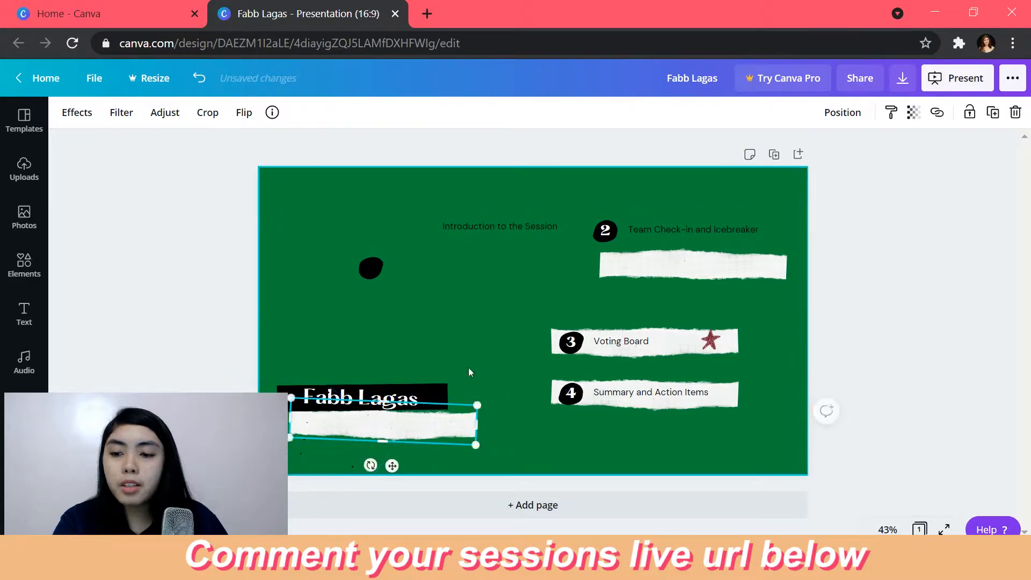
Place the "Introduction to the Session" text on the white paper strip beneath the name heading.
left_click(240, 335)
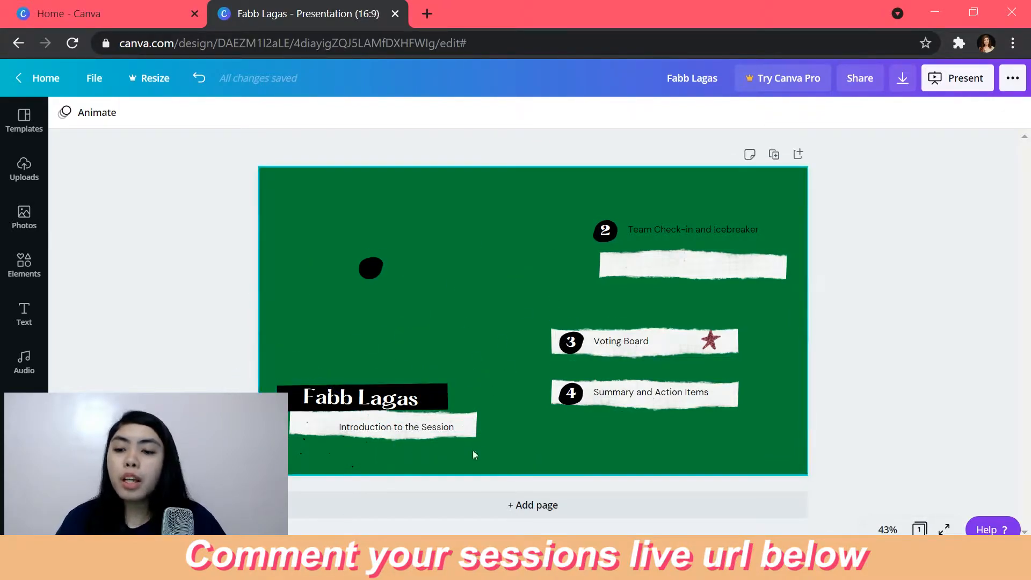
double_click(390, 428)
left_click_drag(389, 423, 381, 418)
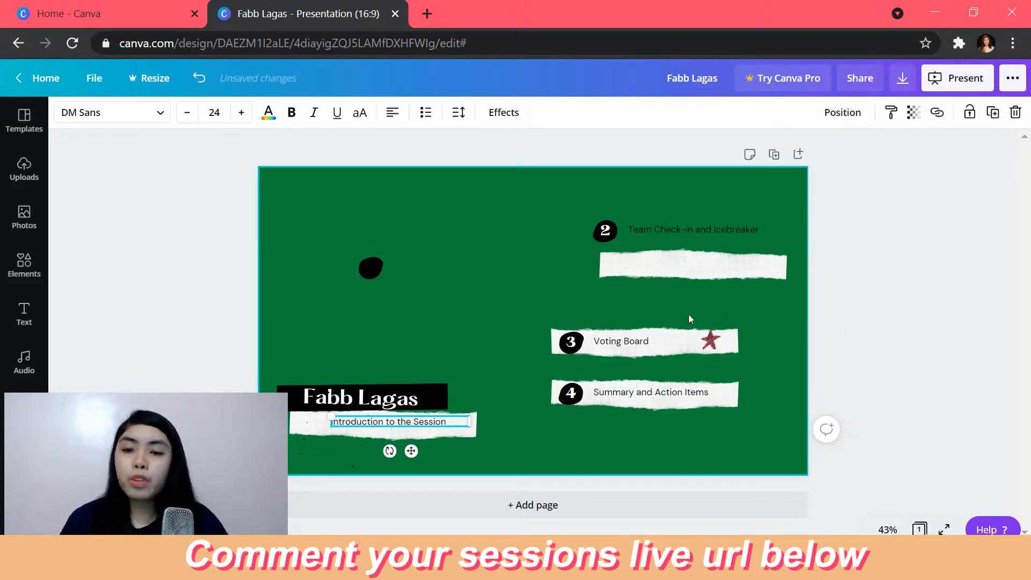
Search the elements for "youtube" and place the round red YouTube icon over the start of the caption strip beneath the name heading.
left_click(24, 271)
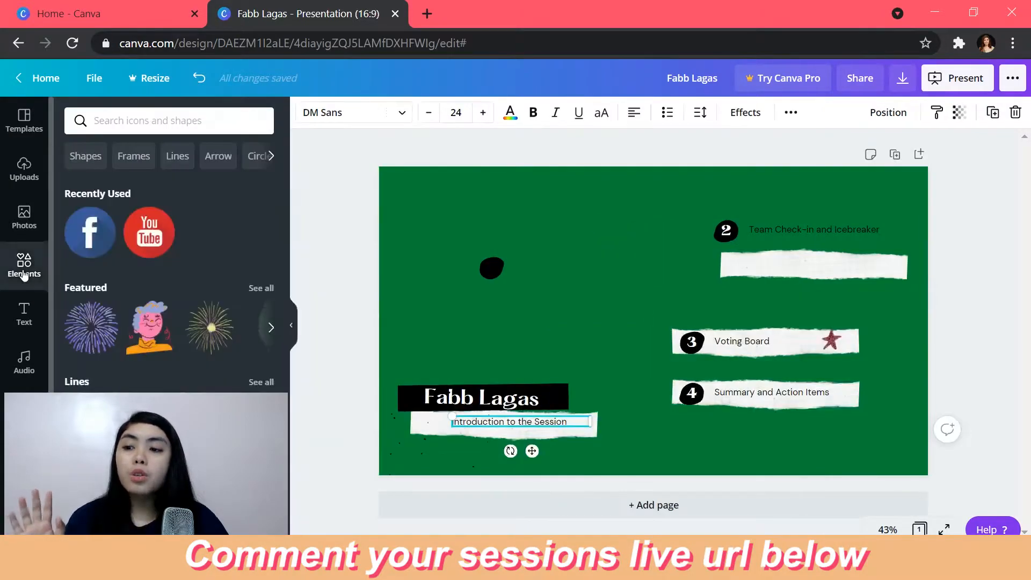
left_click(170, 119)
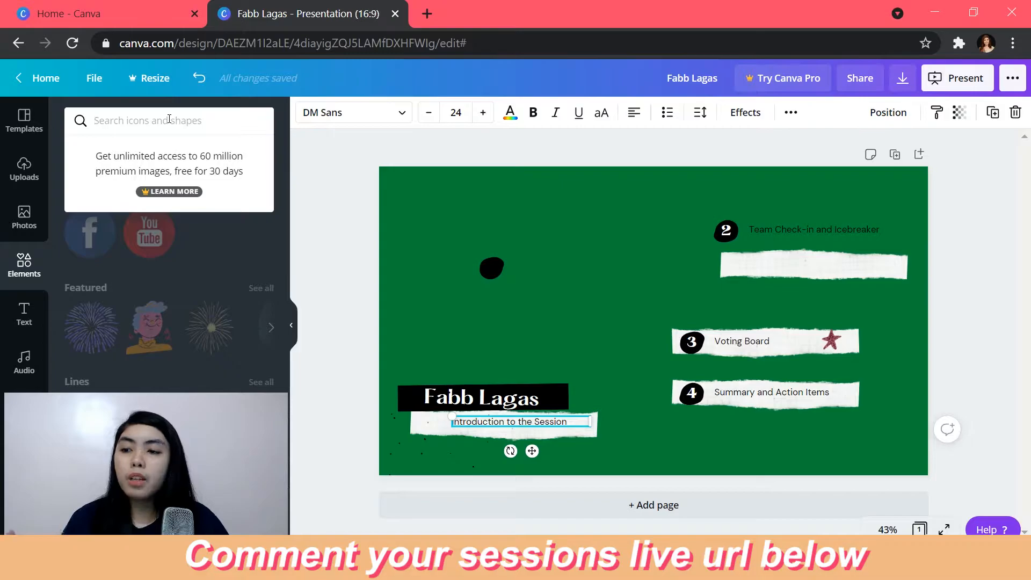
type("youyube")
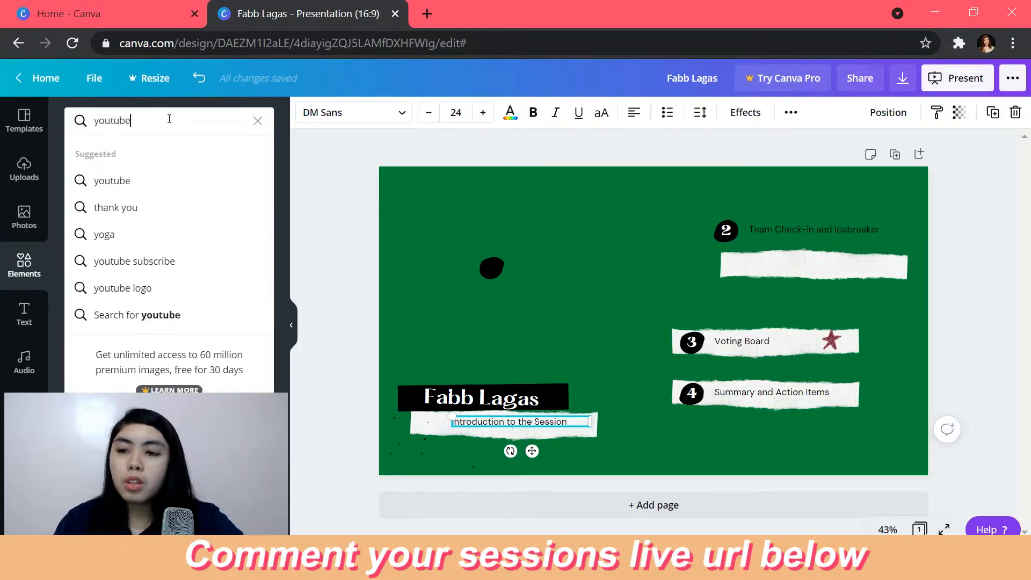
key("Return")
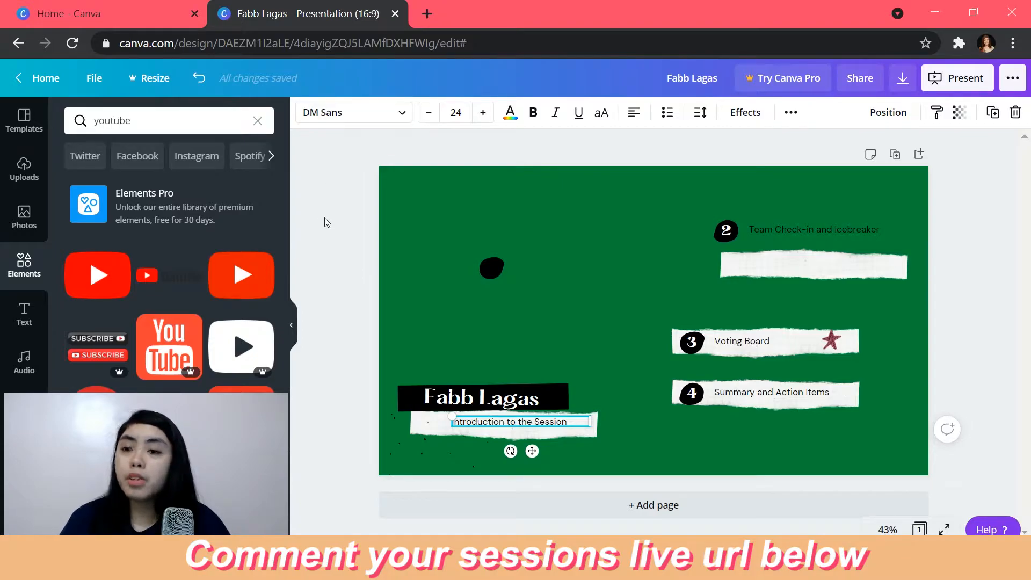
scroll(283, 232, "down", 2)
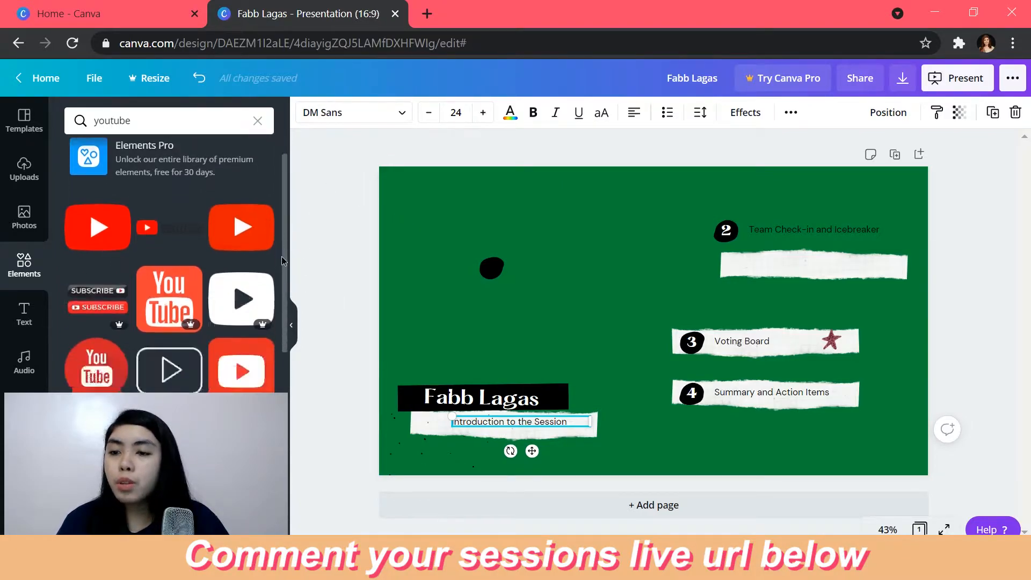
scroll(282, 260, "down", 6)
scroll(170, 264, "up", 10)
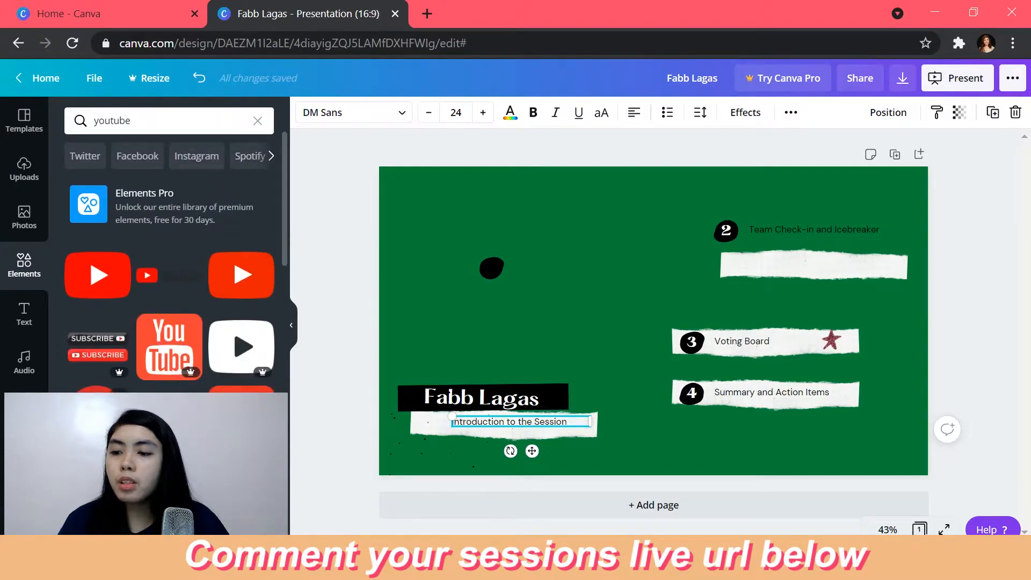
left_click_drag(330, 429, 514, 330)
left_click_drag(603, 410, 431, 435)
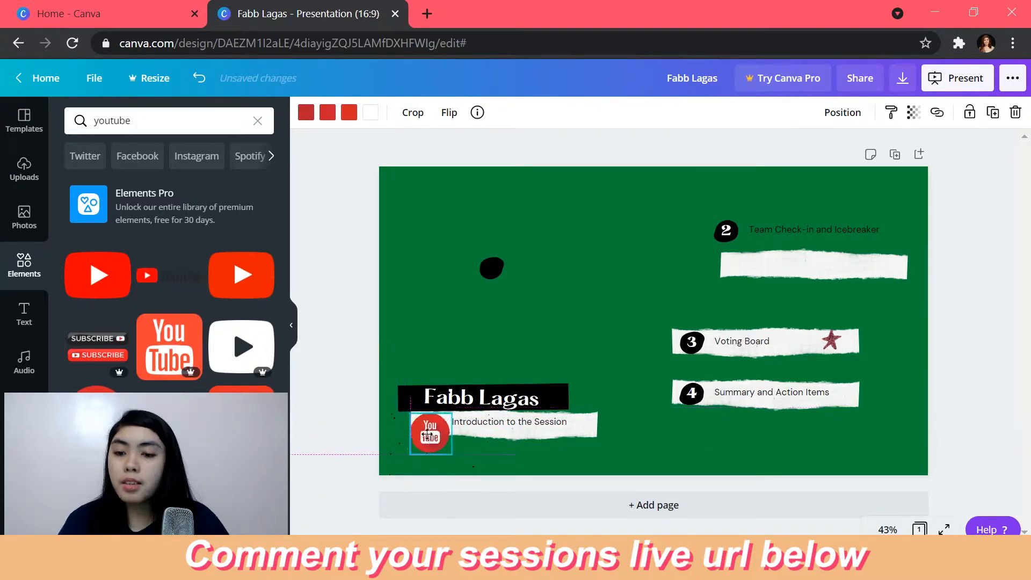
Replace the "Introduction to the Session" caption with the channel name "Fabbette Sophisticated".
left_click(569, 334)
left_click(542, 423)
left_click(541, 424)
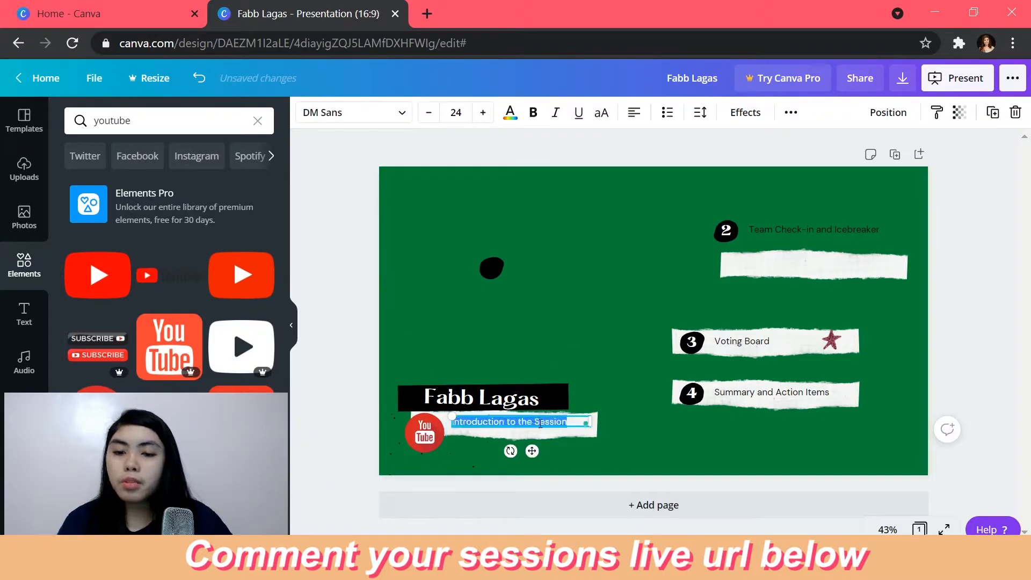
type("Fabbette Sophis")
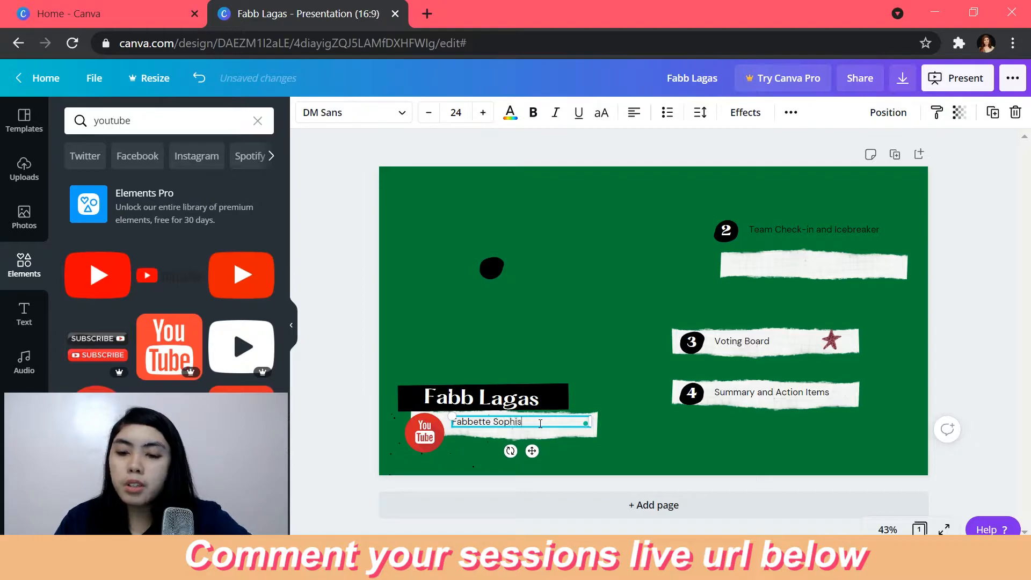
type("ticated")
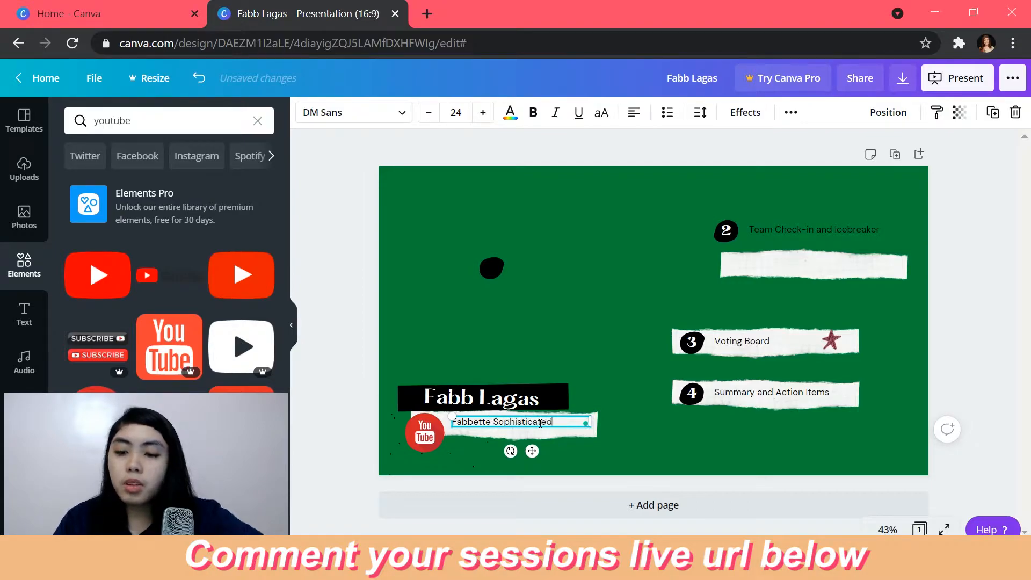
left_click(291, 325)
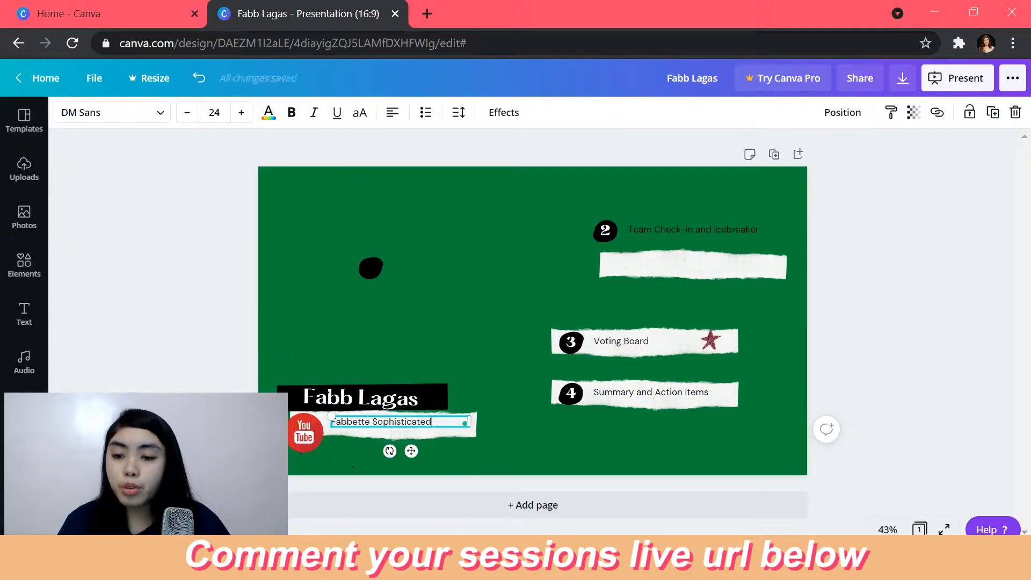
Increase the channel name caption's font size to 31.
left_click_drag(433, 422, 329, 422)
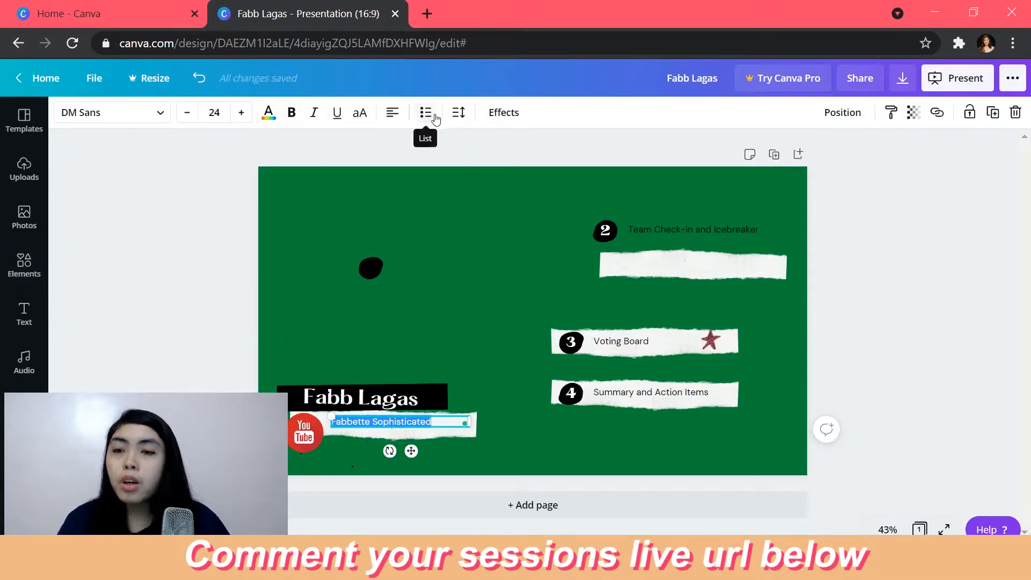
left_click(241, 113)
left_click(241, 113)
left_click(241, 113)
left_click(241, 113)
left_click(241, 114)
left_click(241, 113)
left_click(693, 455)
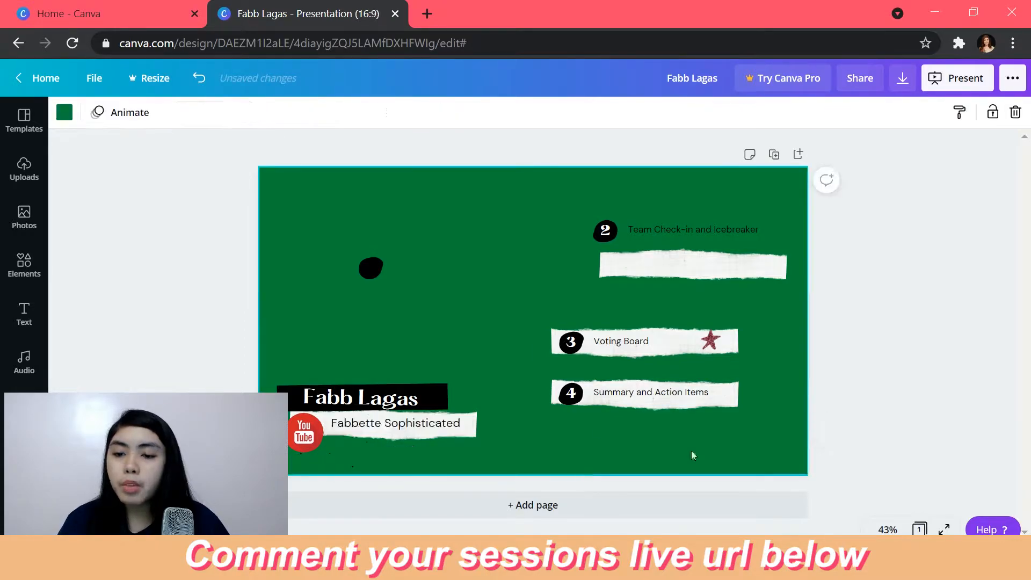
Delete the leftover black blob from the upper part of the slide.
left_click(377, 268)
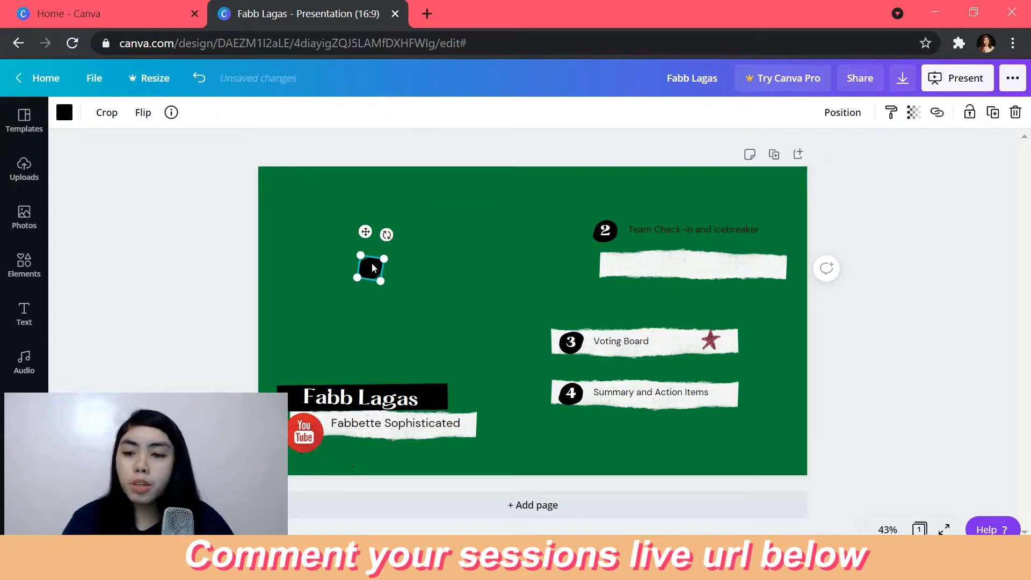
left_click(335, 268)
left_click(362, 272)
key("Delete")
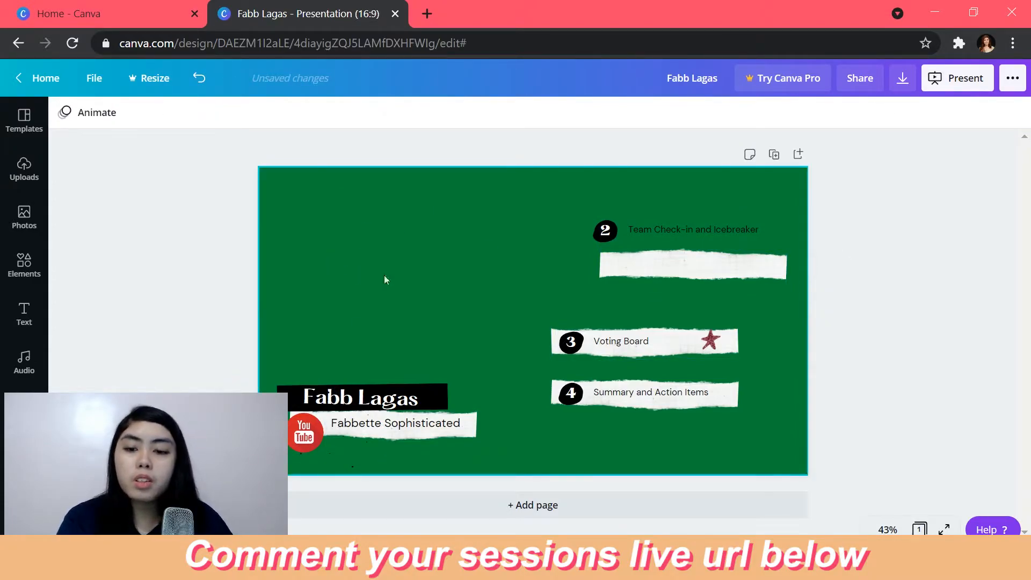
Move the red star from the Voting Board item to the end of the caption strip and nudge the channel name caption slightly left.
left_click(723, 344)
left_click_drag(714, 343, 469, 422)
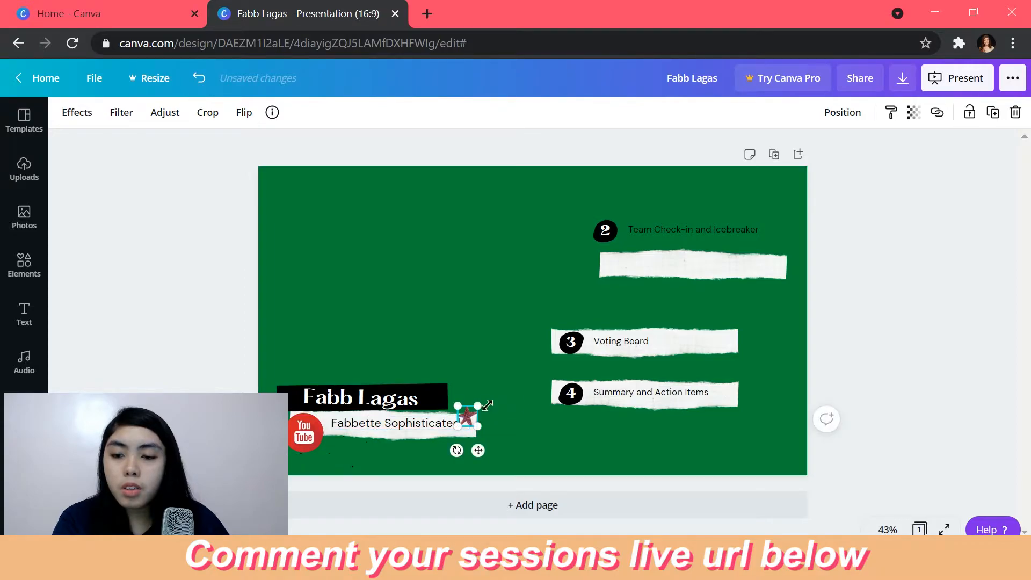
left_click(466, 419)
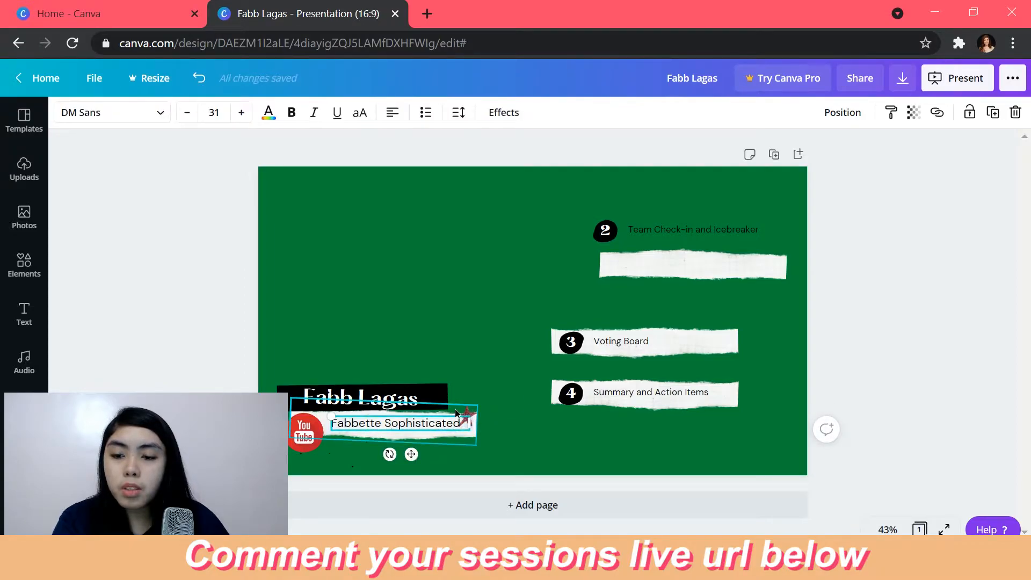
left_click(479, 415)
left_click_drag(466, 421, 425, 425)
left_click(510, 354)
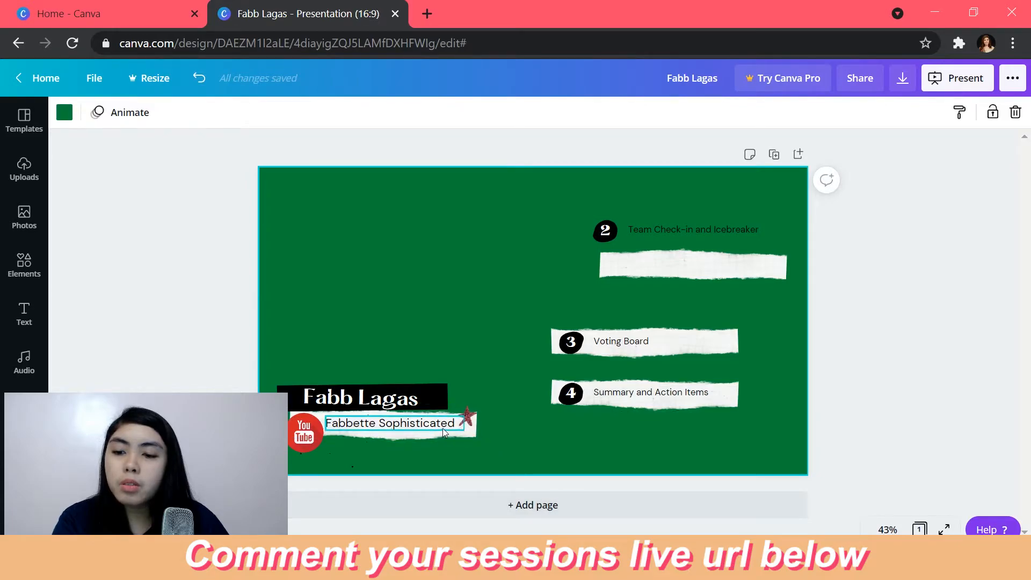
Nudge the YouTube icon up and left so it clears the start of the channel name caption.
left_click(306, 435)
left_click_drag(307, 435, 299, 428)
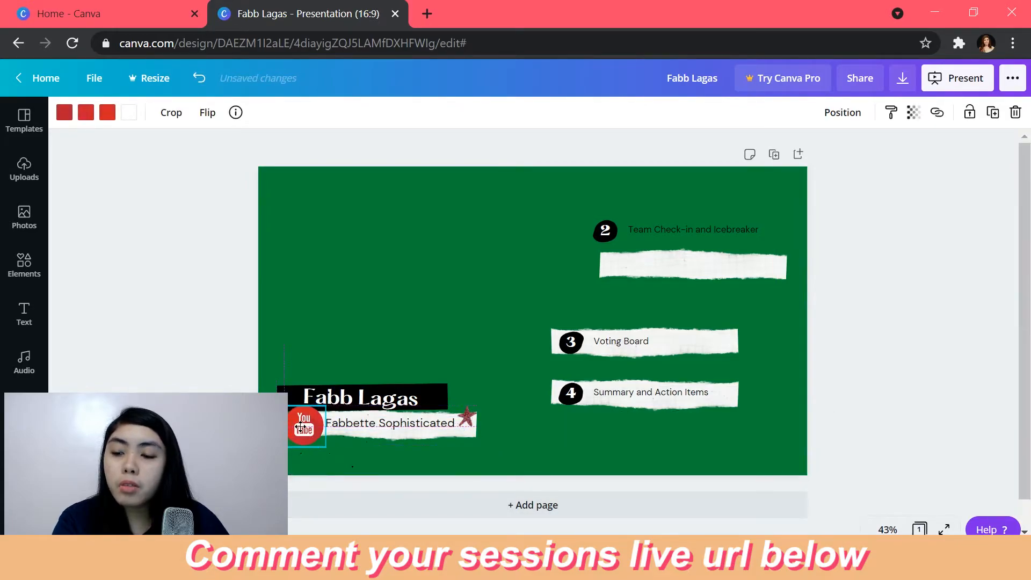
left_click(396, 282)
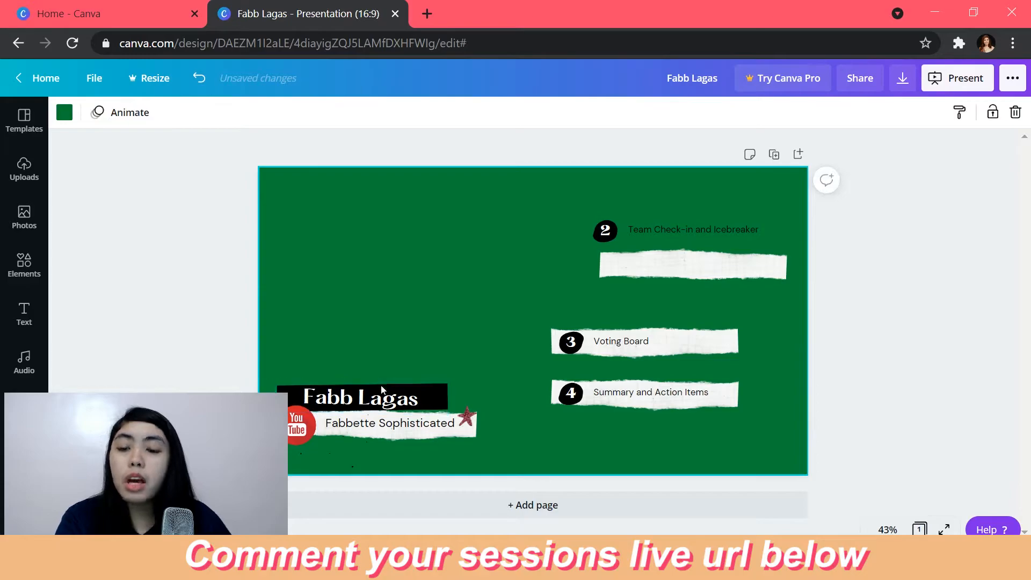
Delete all remaining agenda items 2, 3 and 4 together with their paper strips.
left_click_drag(663, 196, 731, 484)
key("Delete")
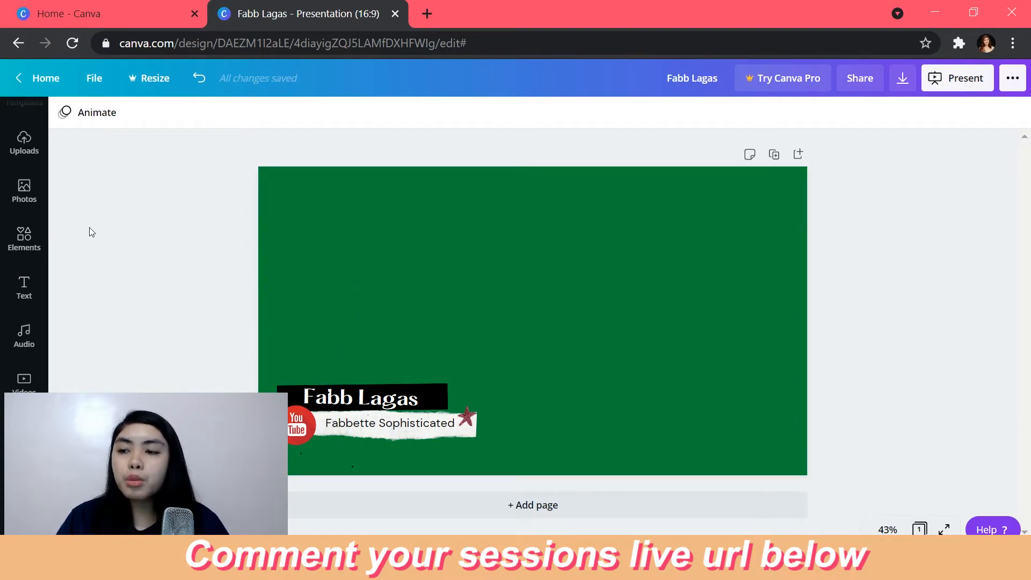
Browse the full frames collection and add the desktop monitor frame to the slide above the name heading.
left_click(24, 239)
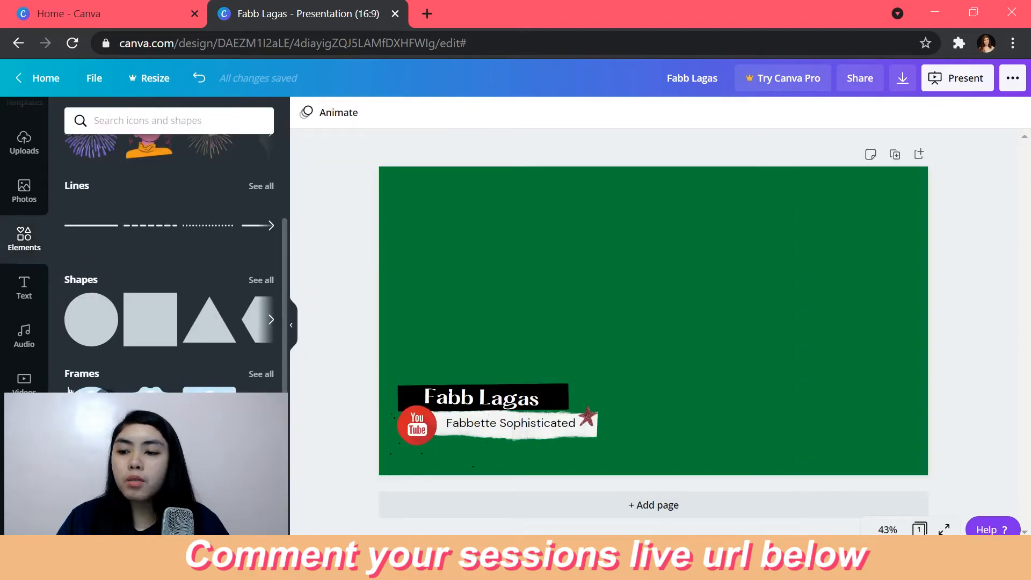
scroll(161, 333, "down", 3)
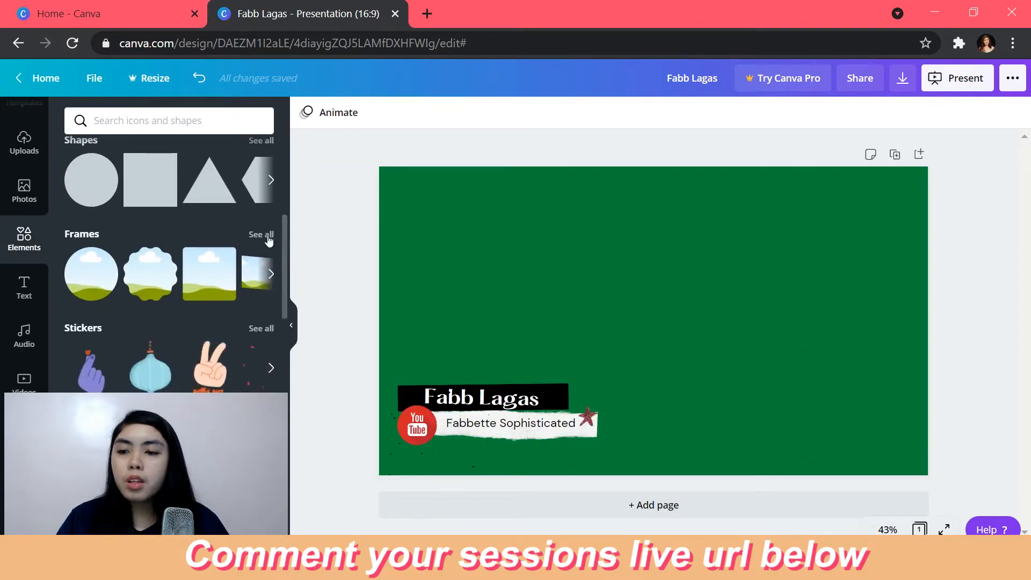
left_click(261, 232)
scroll(285, 285, "down", 1)
scroll(286, 285, "down", 5)
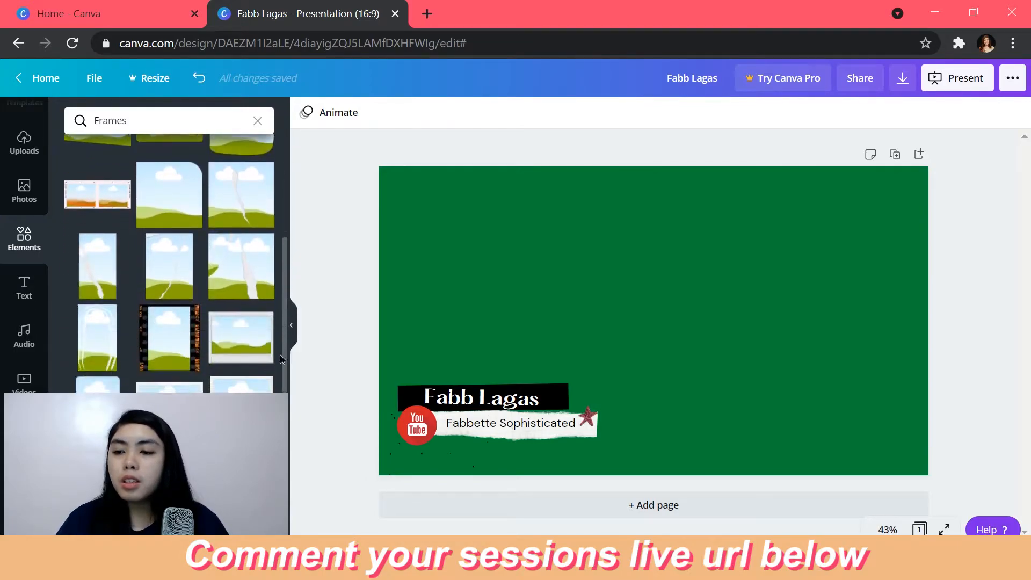
scroll(160, 358, "down", 1)
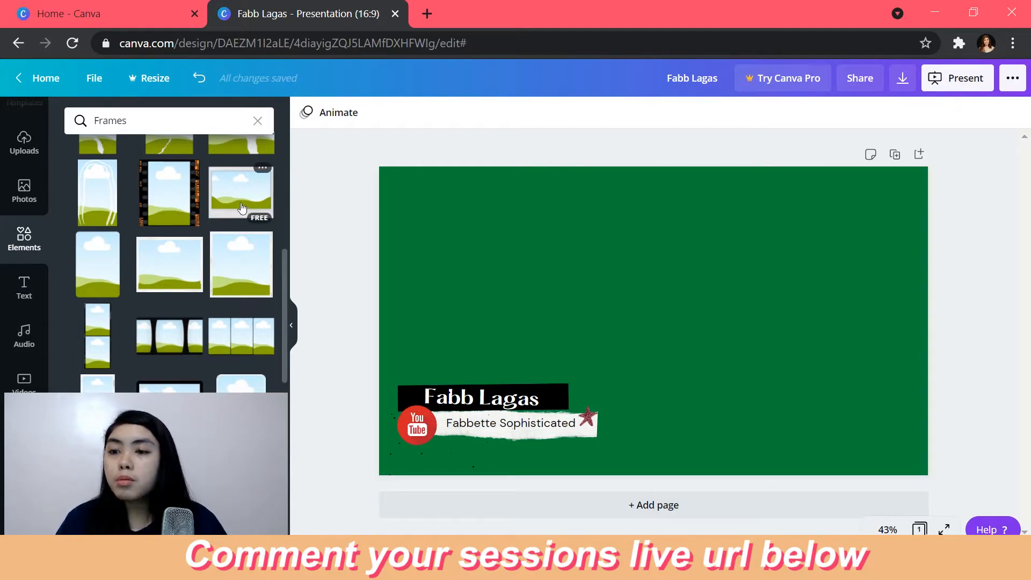
scroll(247, 203, "down", 1)
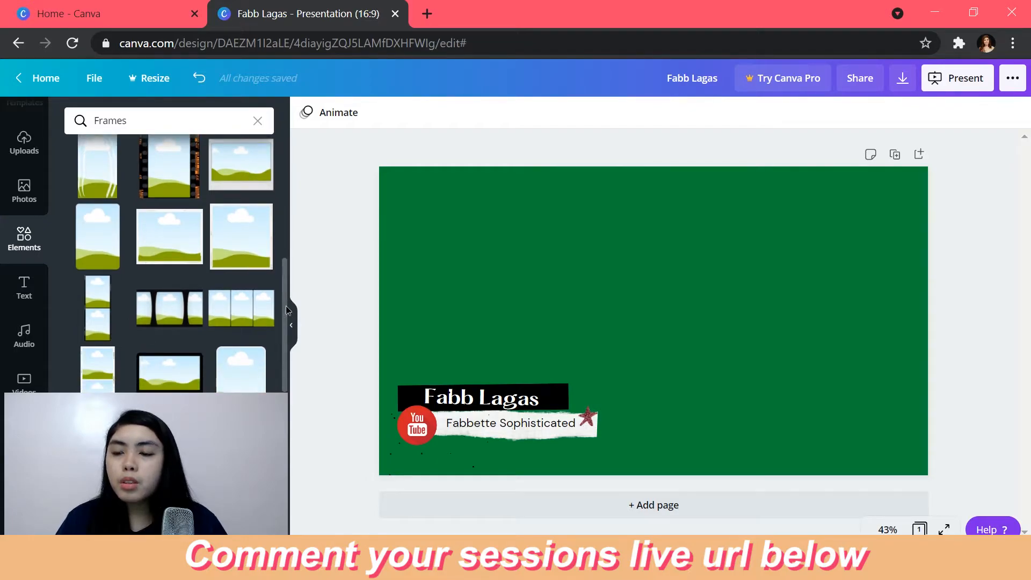
left_click_drag(286, 303, 286, 345)
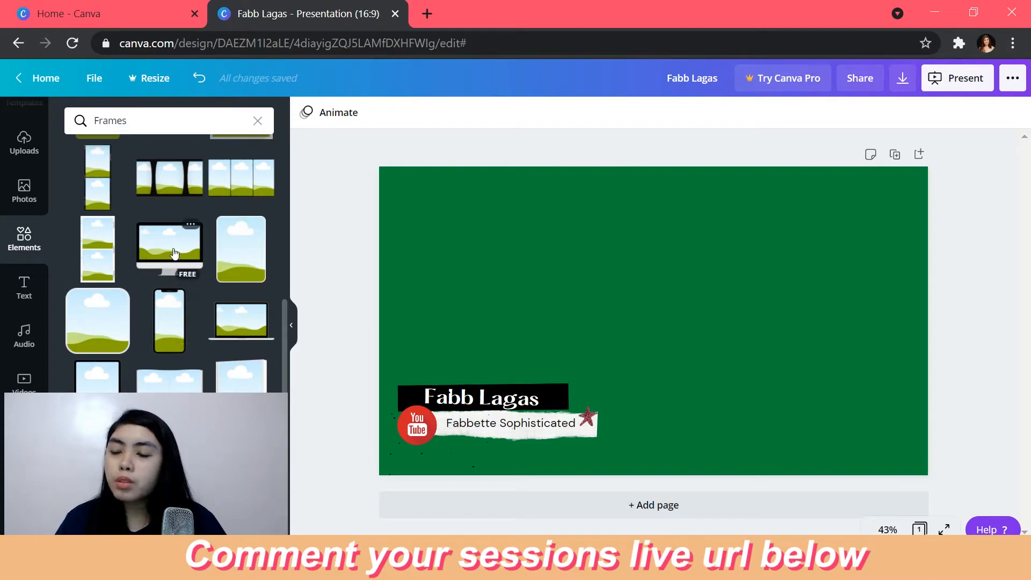
scroll(171, 242, "down", 1)
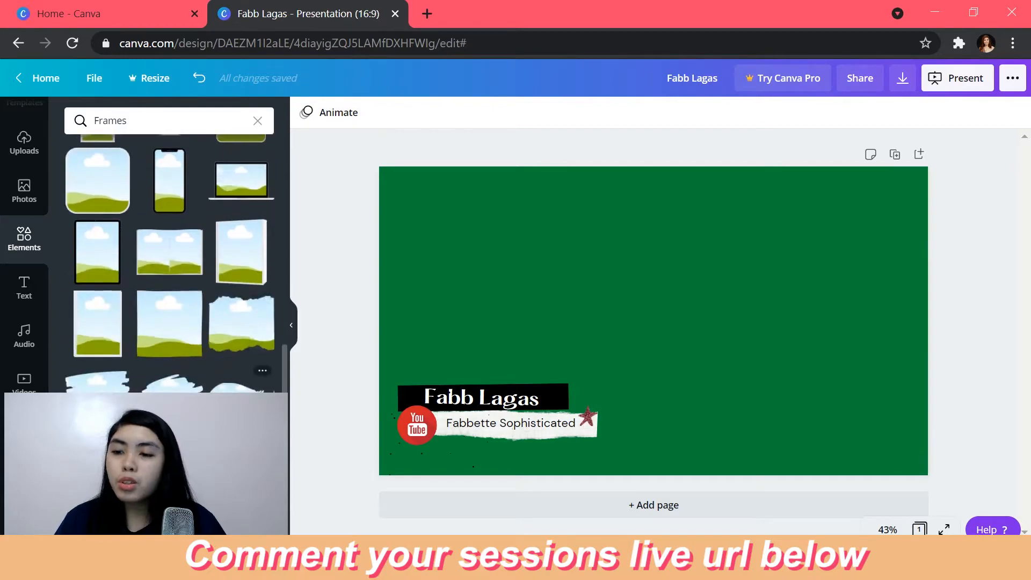
left_click_drag(169, 230, 430, 293)
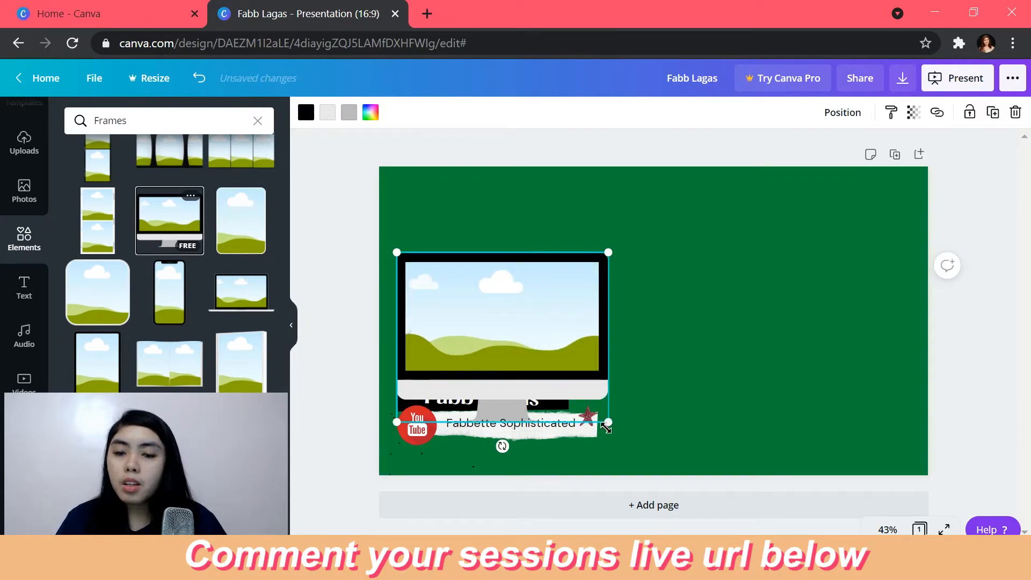
Shrink the monitor frame to about the width of the name heading and position it directly above the heading.
left_click_drag(608, 424, 556, 380)
left_click(619, 329)
left_click_drag(431, 331, 438, 338)
Send the monitor frame to the back and lower it so its stand tucks behind the name heading.
right_click(523, 329)
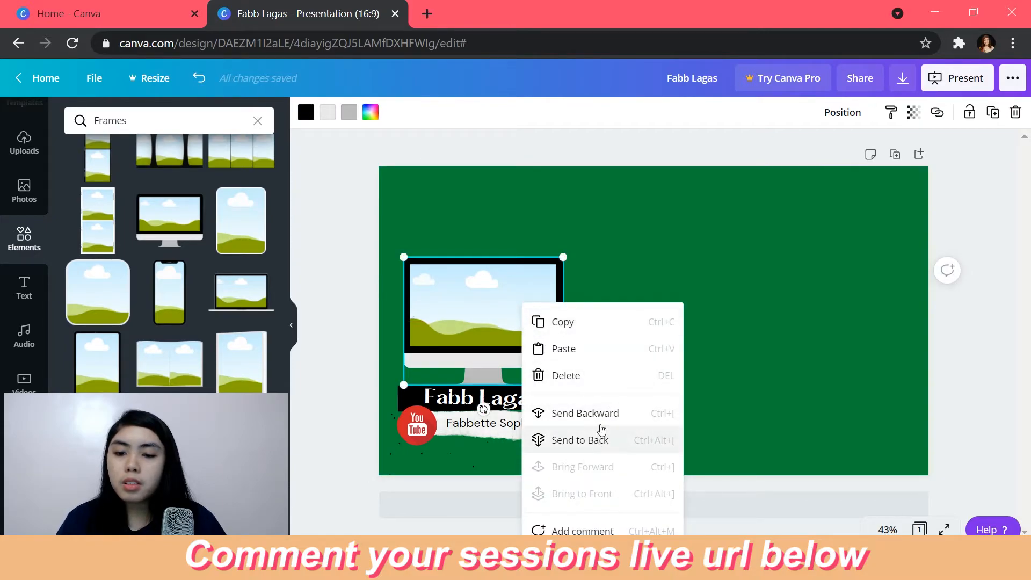
left_click(600, 444)
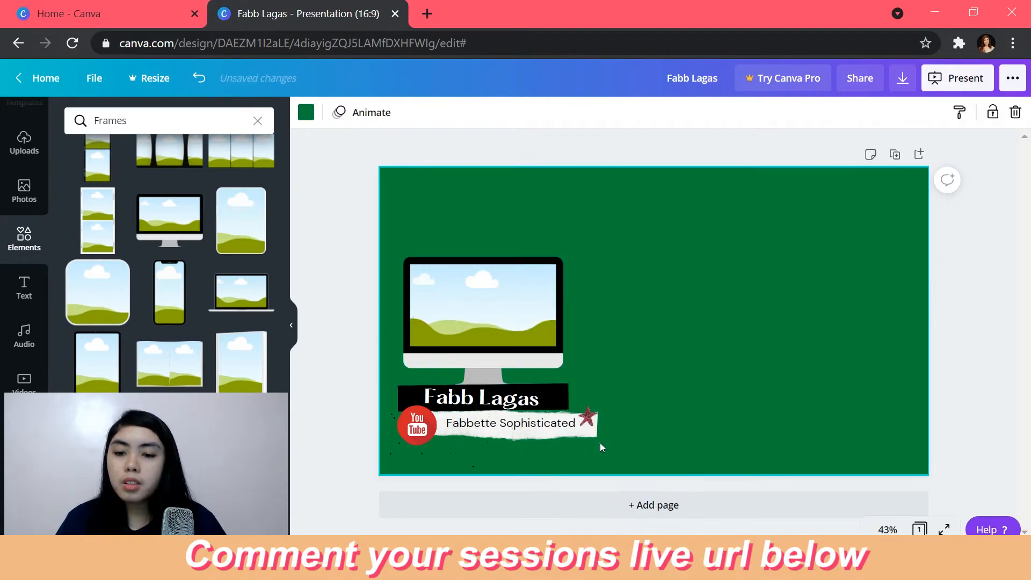
left_click(473, 292)
right_click(471, 302)
left_click(761, 368)
mouse_move(514, 319)
left_mouse_down()
mouse_move(509, 329)
mouse_move(515, 319)
left_mouse_up()
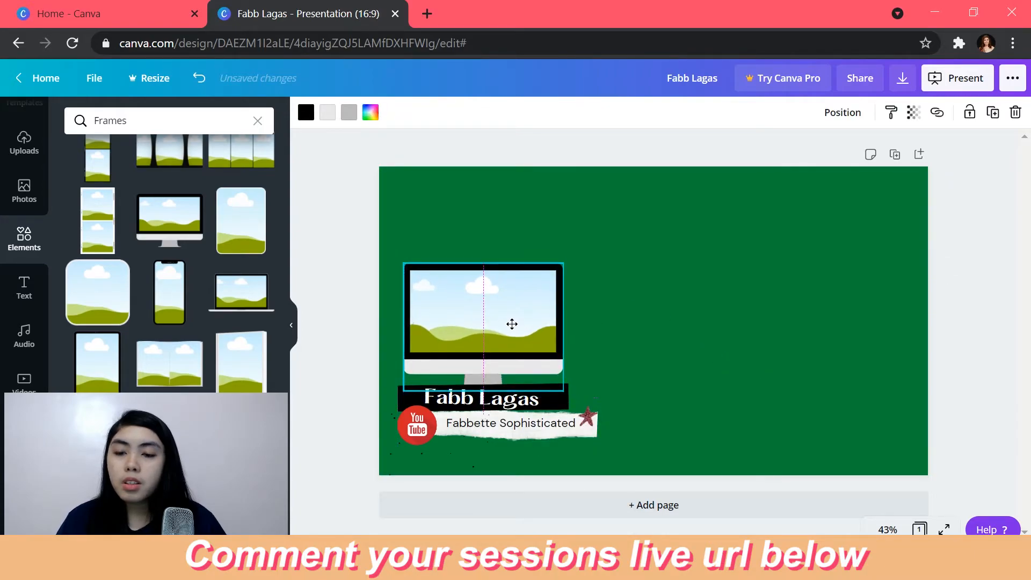
left_click(368, 353)
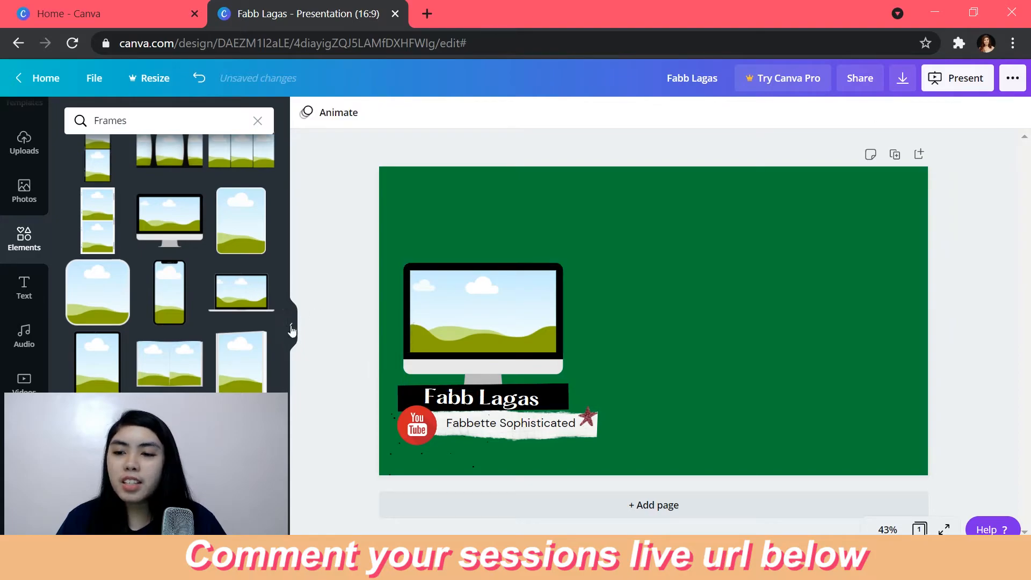
Fill the monitor frame above the name heading with the uploaded portrait photo and collapse the uploads listing.
left_click_drag(285, 334, 285, 127)
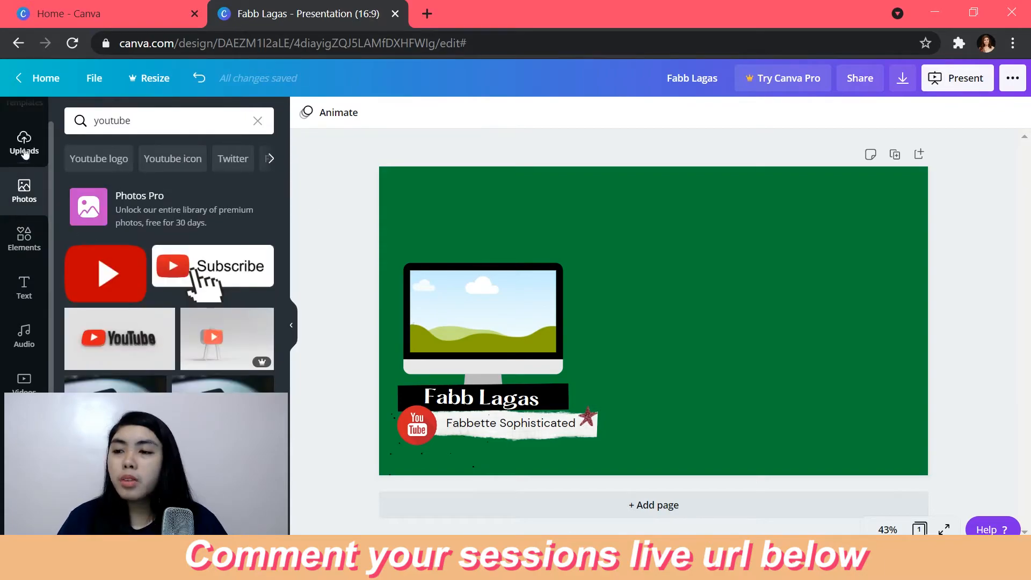
left_click(24, 142)
scroll(40, 222, "up", 1)
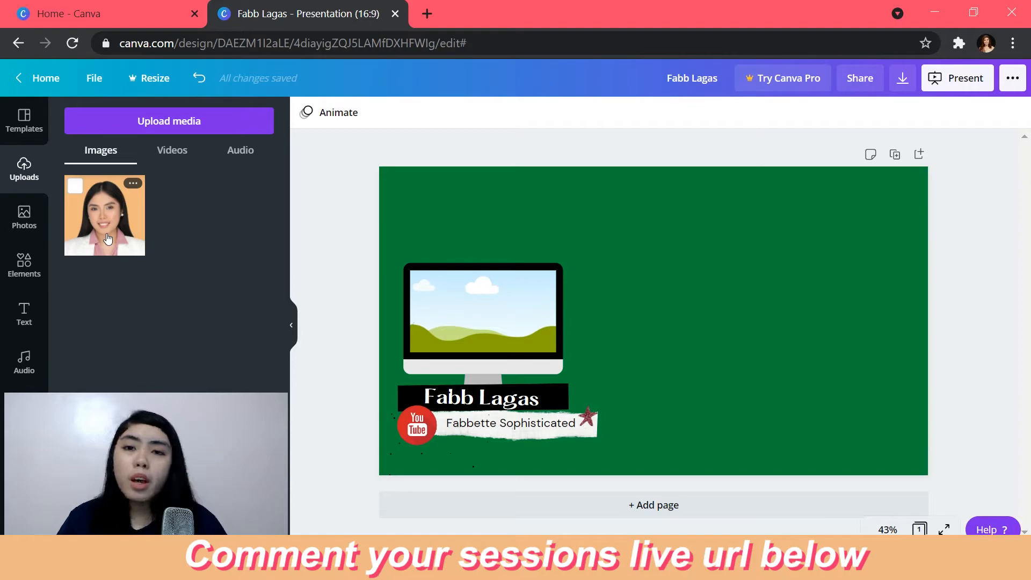
left_click_drag(107, 224, 451, 301)
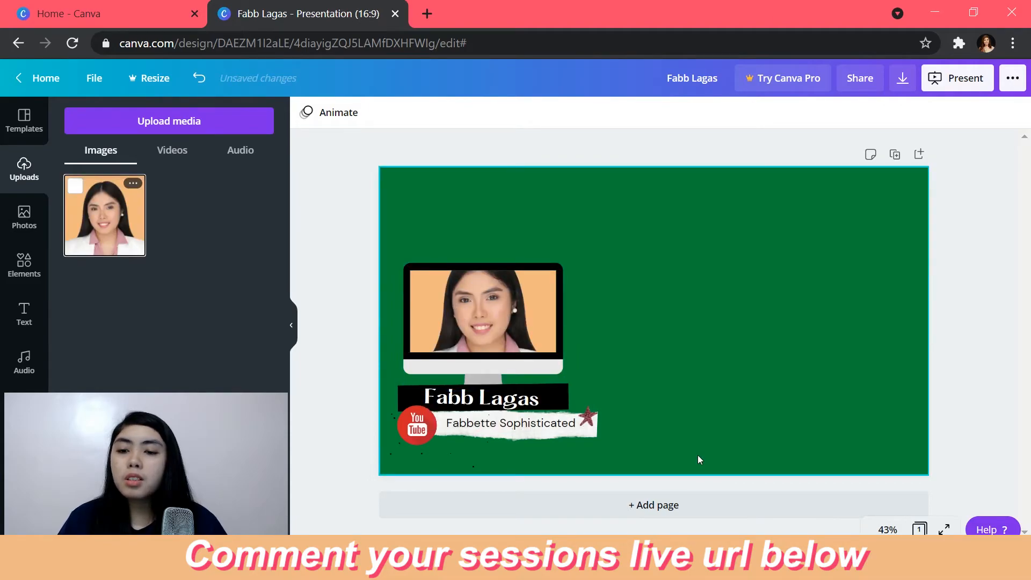
left_click(296, 322)
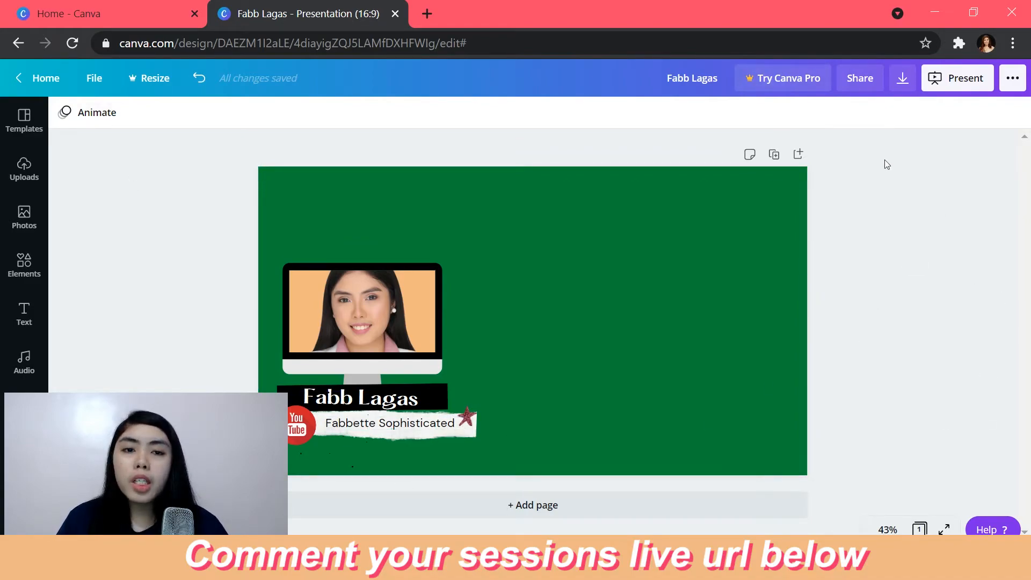
Try the transparent background option, dismiss the Pro subscription offer and download the green slide as a PNG.
left_click(903, 91)
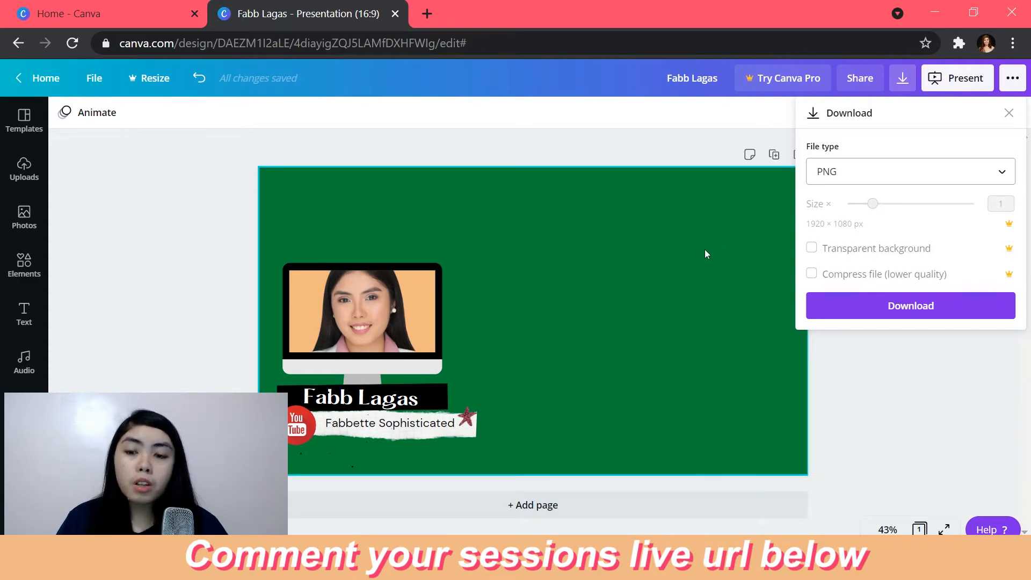
left_click(835, 253)
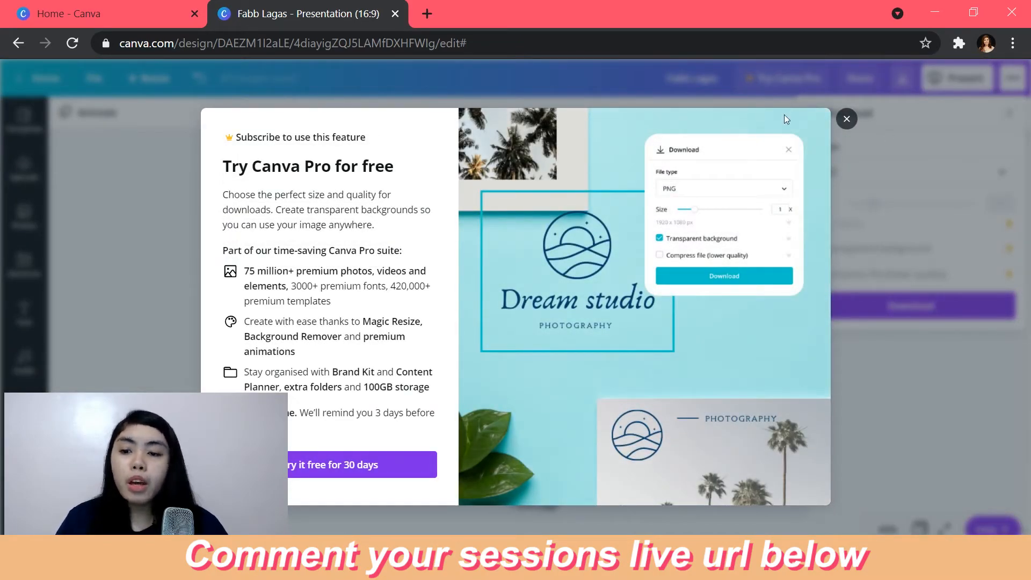
left_click(848, 120)
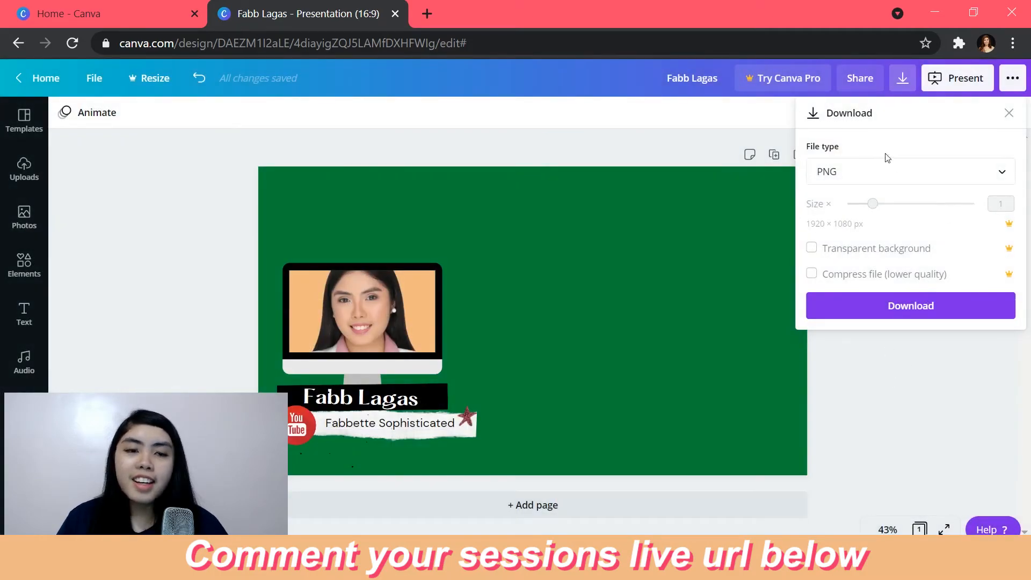
left_click(910, 313)
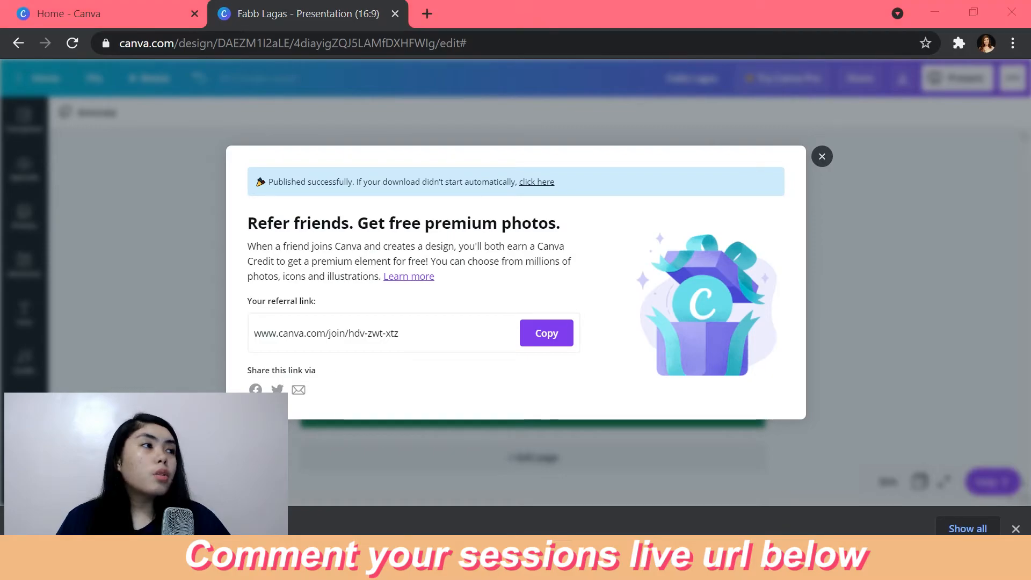
key("alt+Tab")
key("ctrl+t")
type("https://onlinepngtools.com/create-transparent-png")
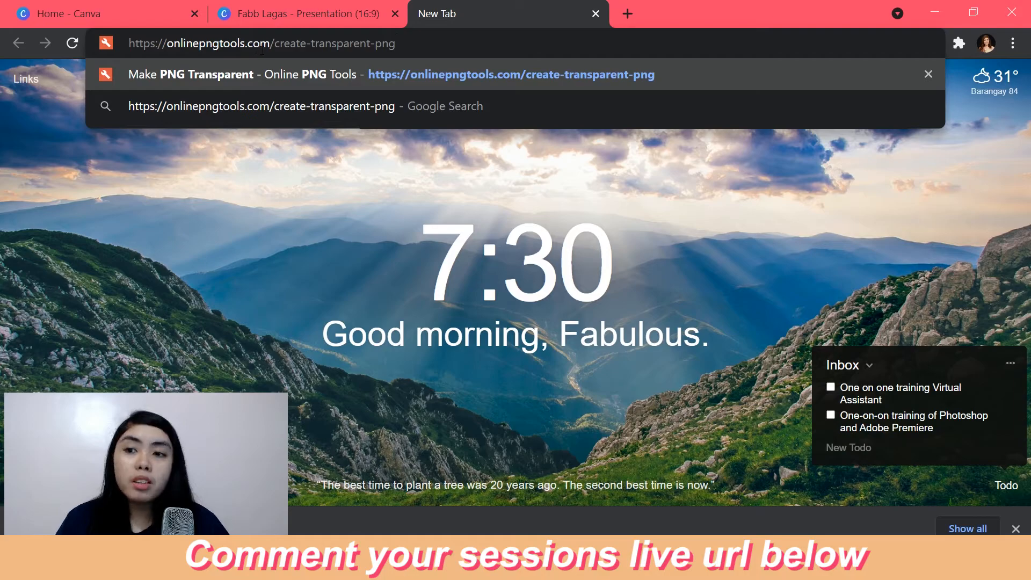
key("Return")
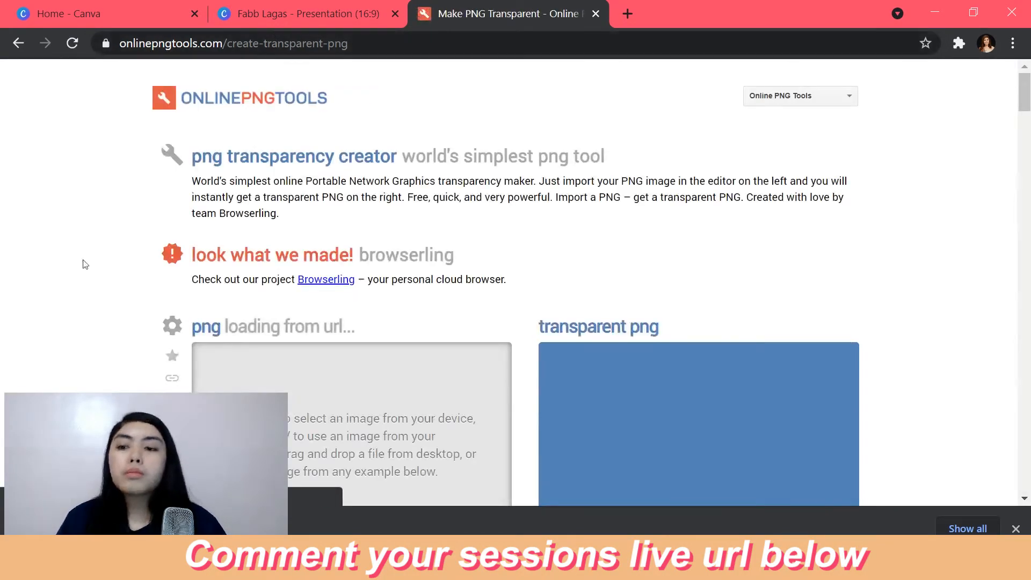
Import the newly downloaded green slide PNG with the monitor frame from the Downloads folder into the transparency creator.
scroll(82, 267, "down", 4)
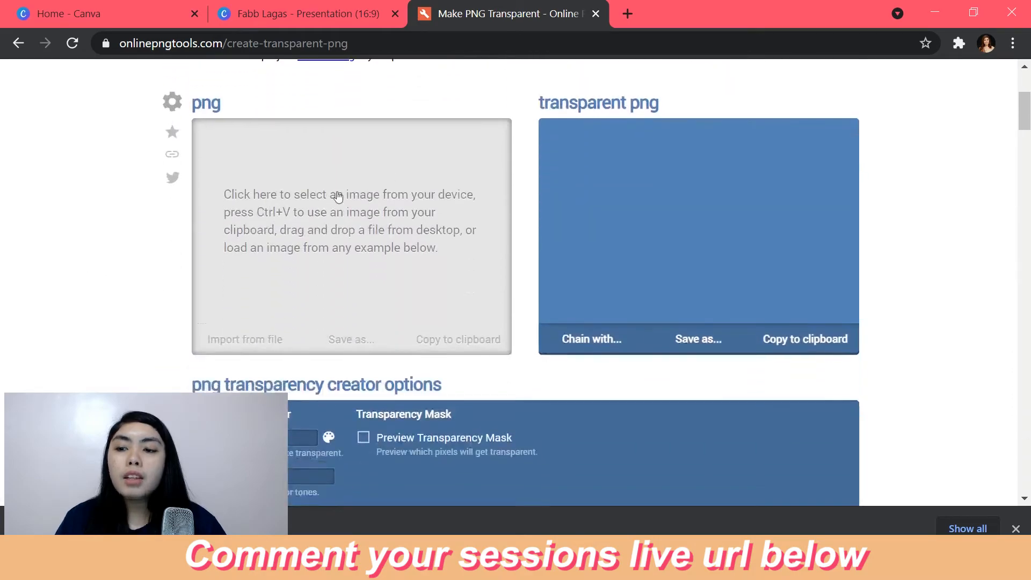
left_click(341, 246)
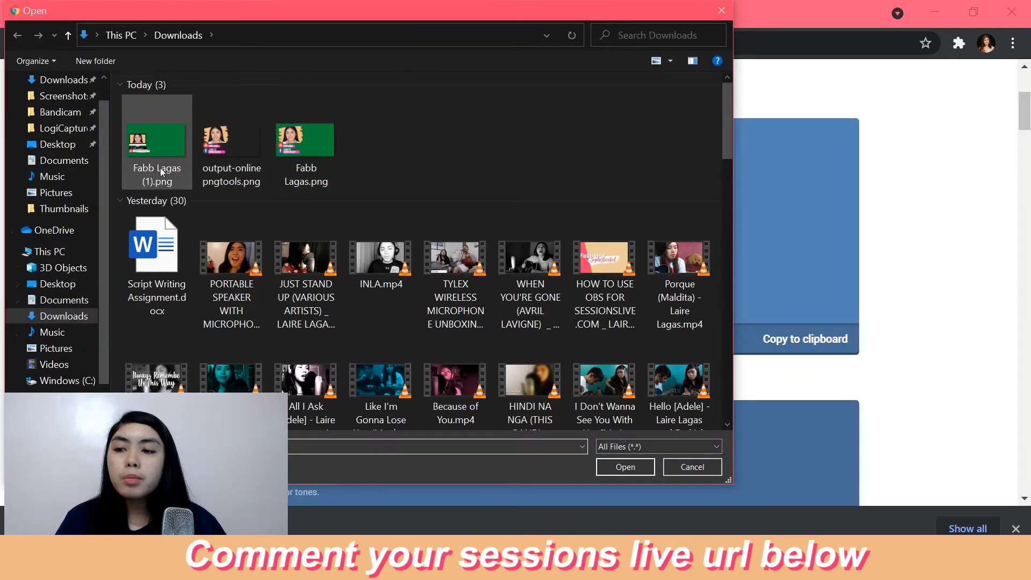
double_click(161, 171)
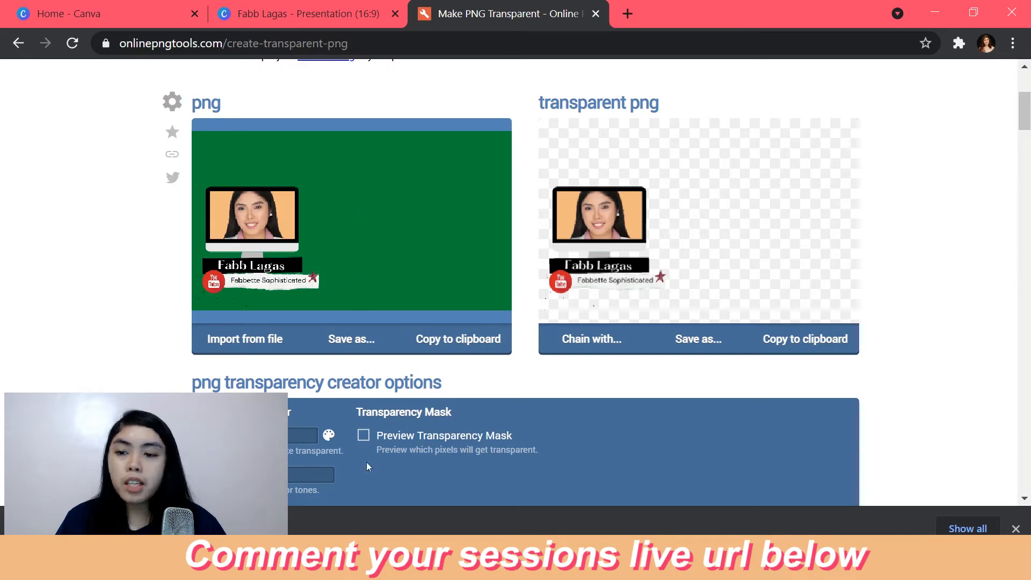
Check the transparency creator options and download the resulting transparent PNG.
scroll(169, 322, "down", 2)
scroll(773, 175, "up", 1)
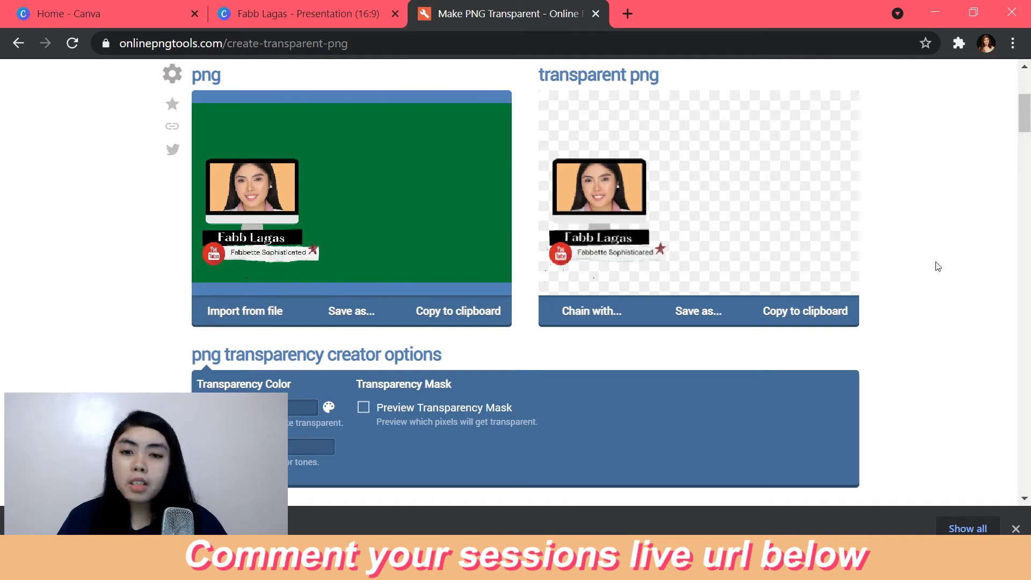
scroll(656, 404, "up", 1)
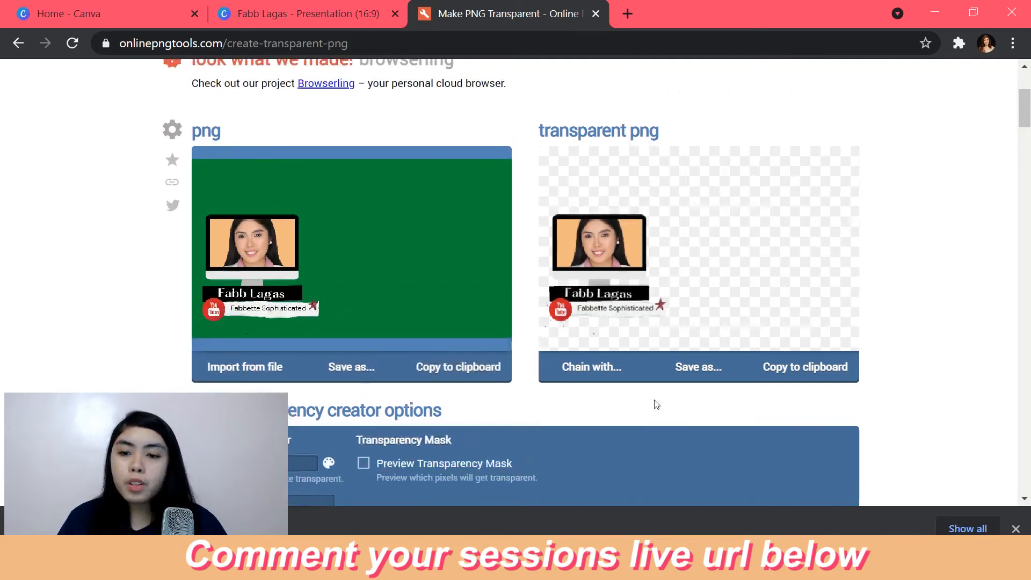
left_click(694, 376)
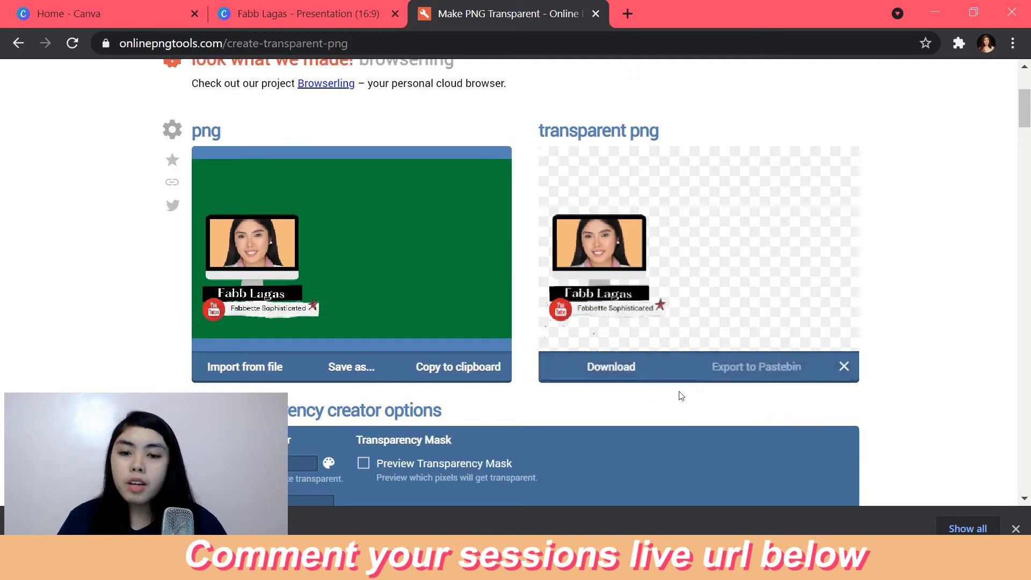
left_click(608, 378)
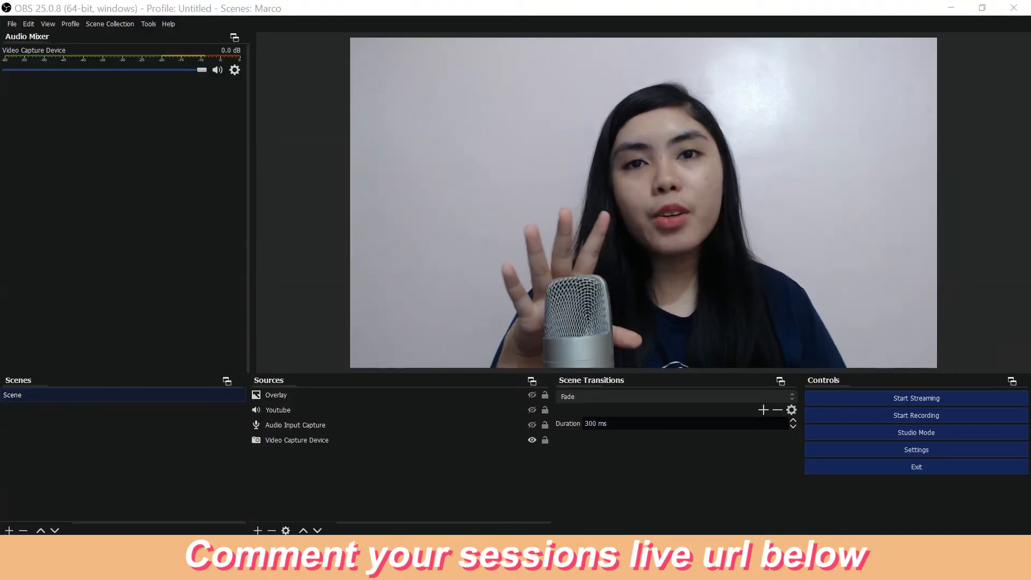
Switch to OBS and create a new image source named Overlay in the current scene.
left_click(259, 530)
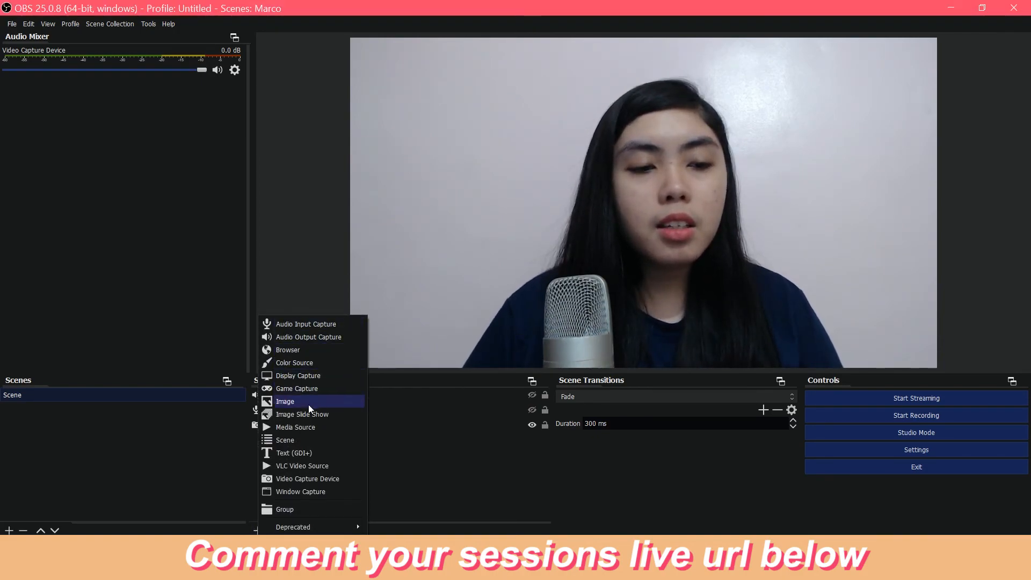
left_click(303, 404)
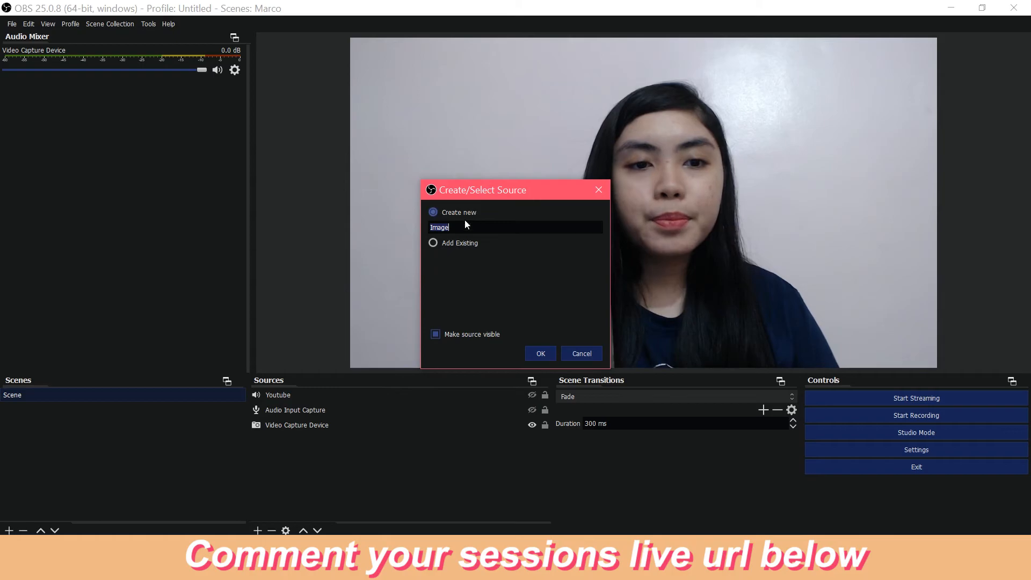
type("Overlay")
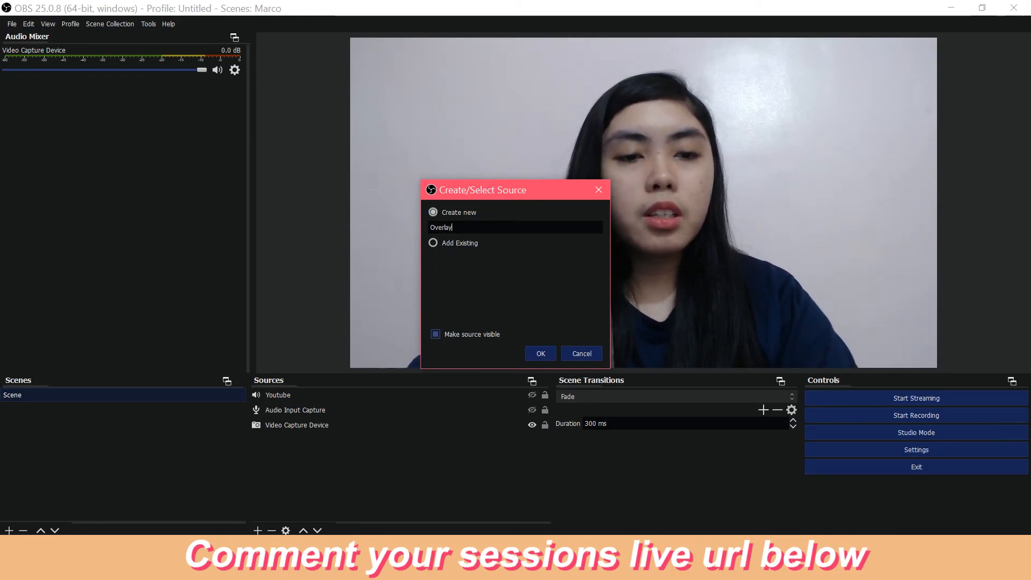